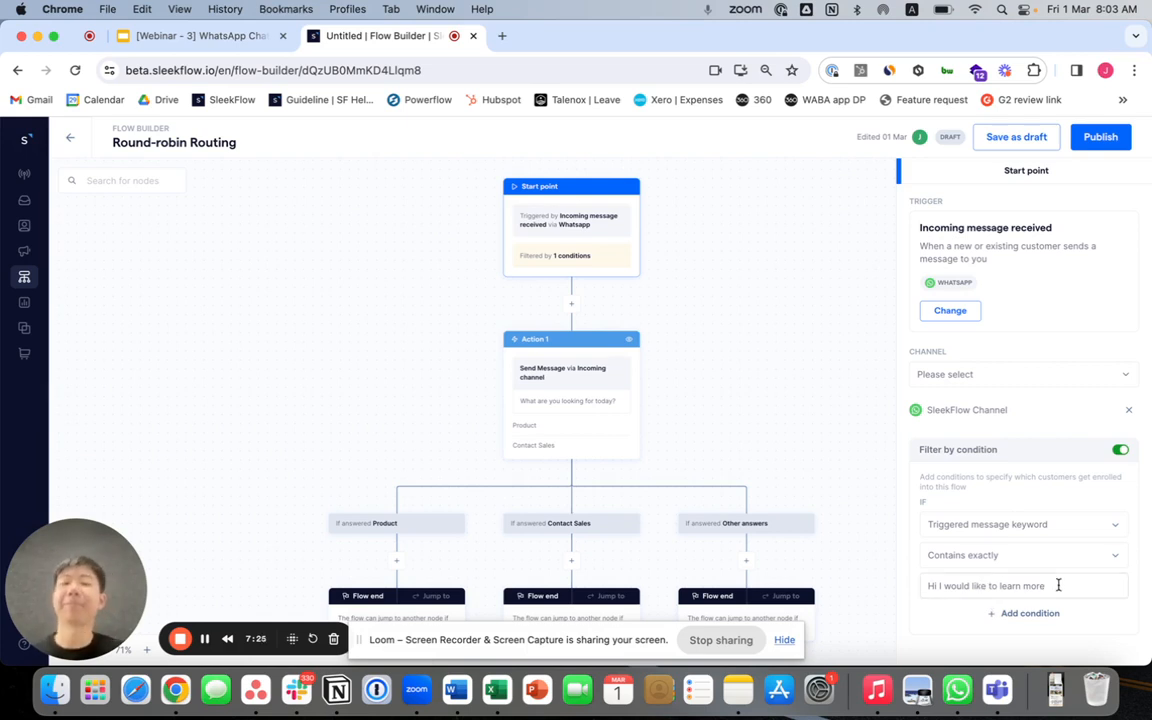
Step: Add an Assign to action under the Contact Sales answer of the send-message action and open its settings
{"action": "left_click", "coordinate": [600, 406]}
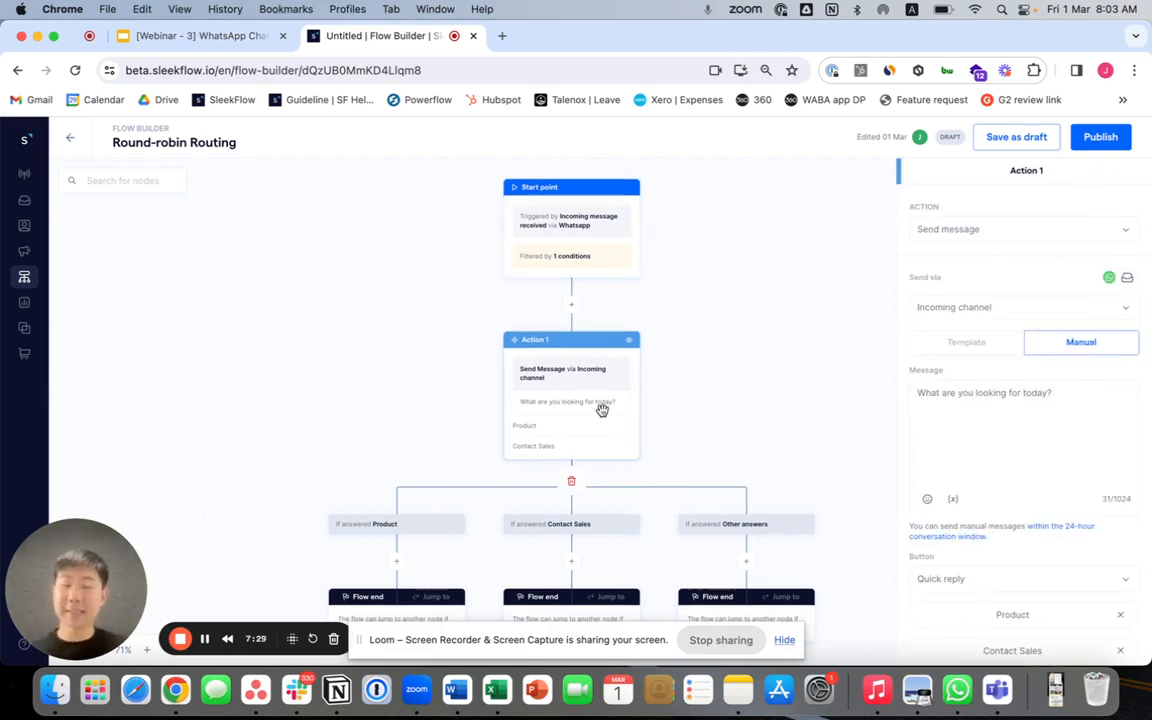
{"action": "scroll", "coordinate": [670, 423], "scroll_direction": "down", "scroll_amount": 2}
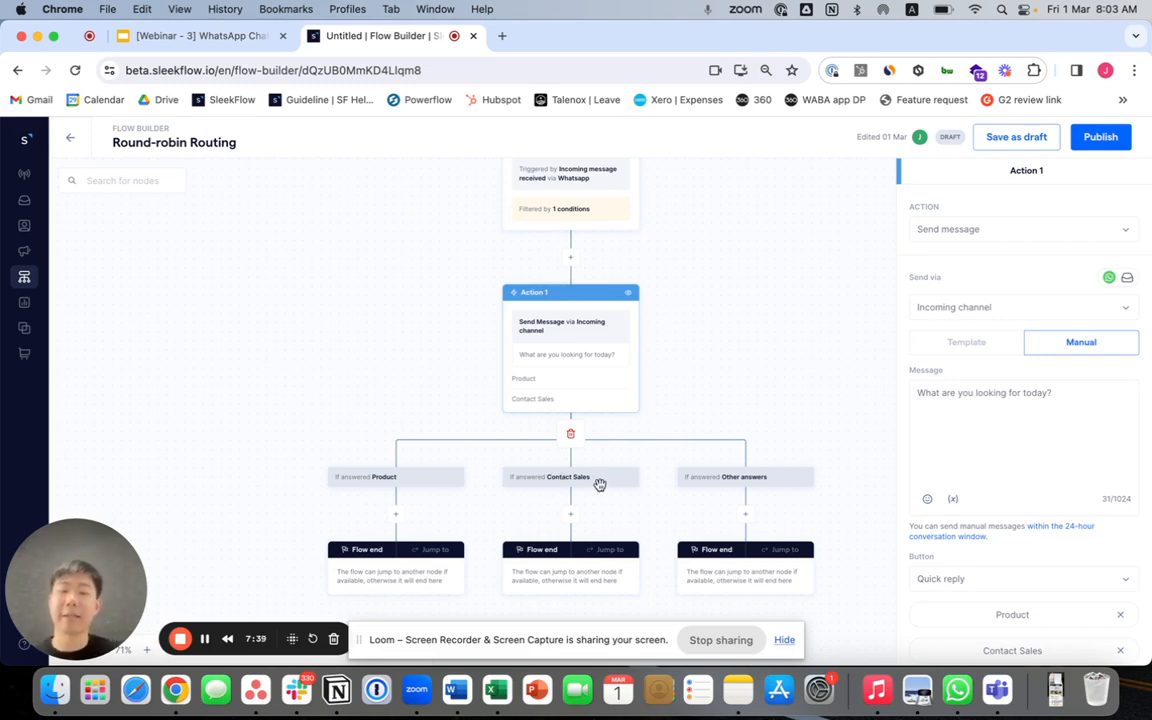
{"action": "scroll", "coordinate": [620, 489], "scroll_direction": "down", "scroll_amount": 1}
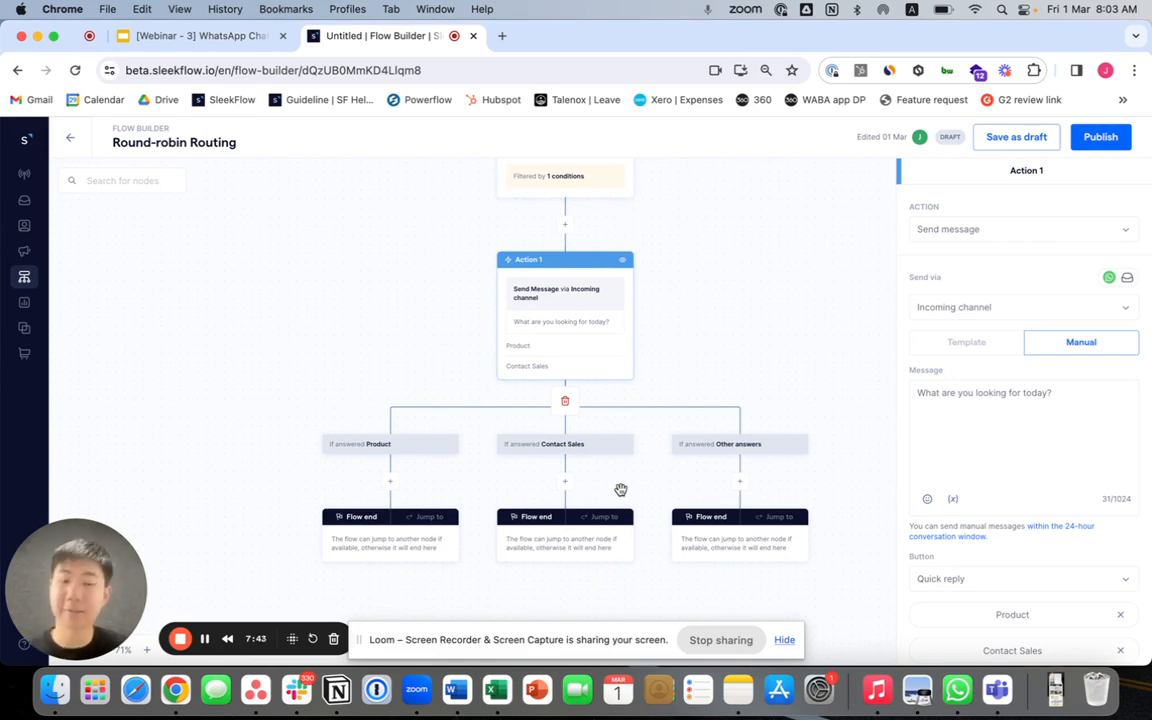
{"action": "scroll", "coordinate": [566, 489], "scroll_direction": "down", "scroll_amount": 1}
{"action": "left_click", "coordinate": [570, 446]}
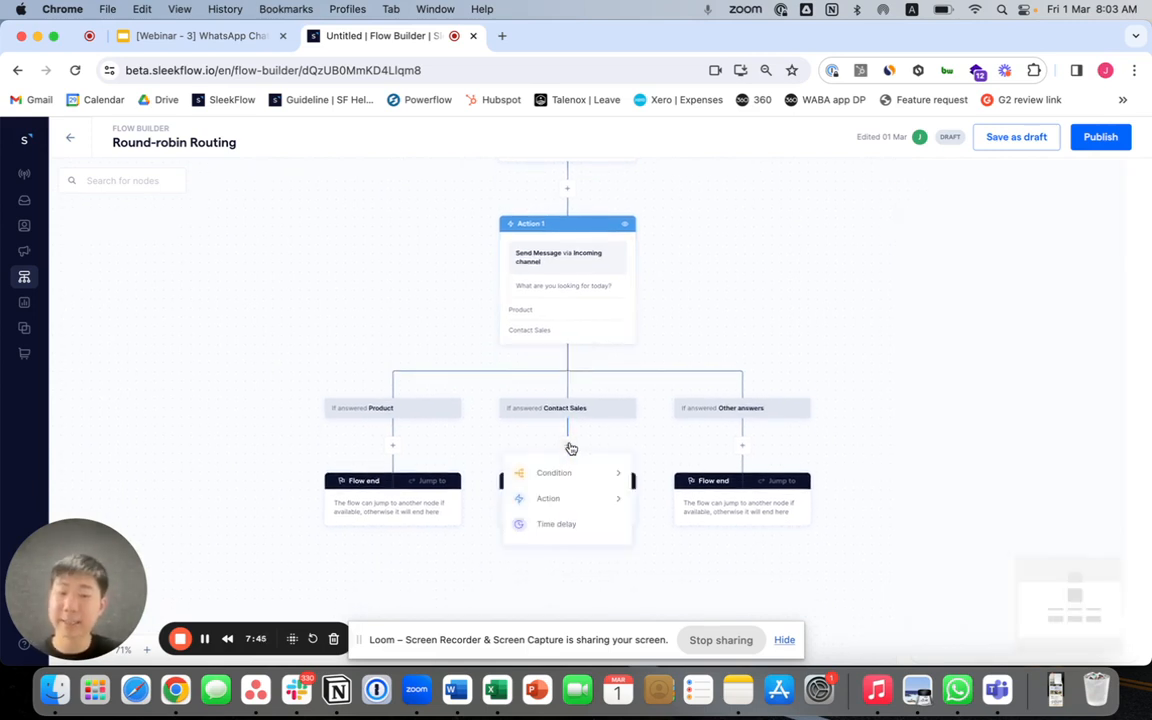
{"action": "mouse_move", "coordinate": [577, 510]}
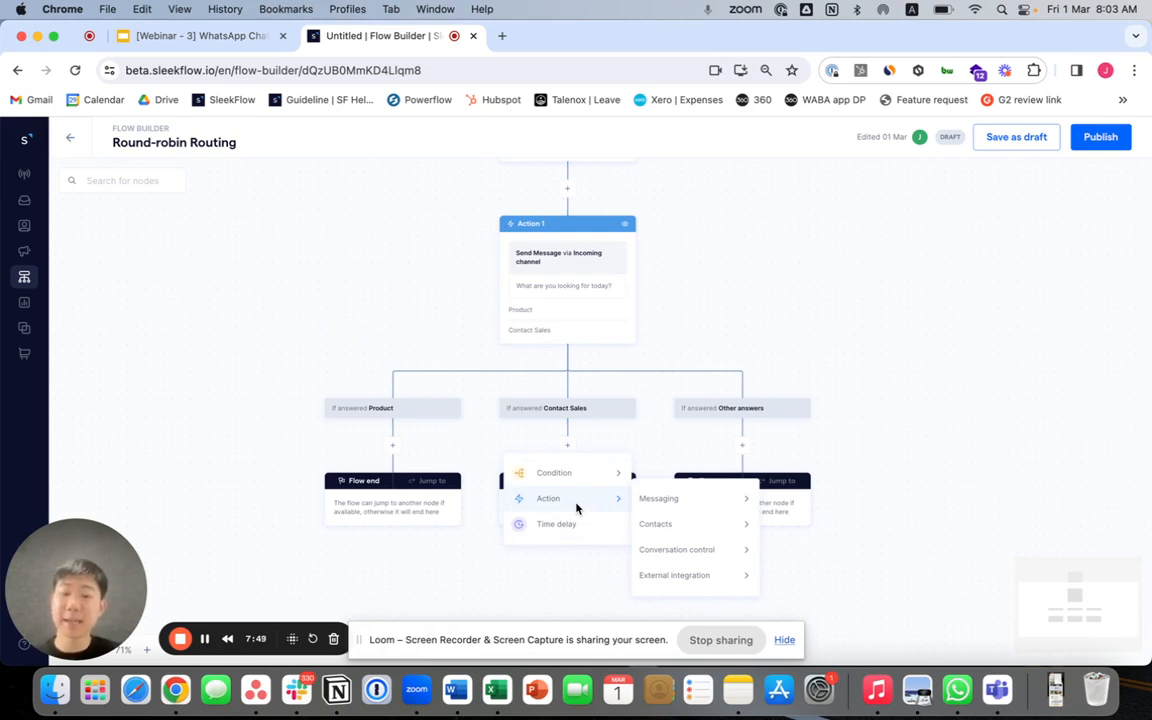
{"action": "mouse_move", "coordinate": [677, 551]}
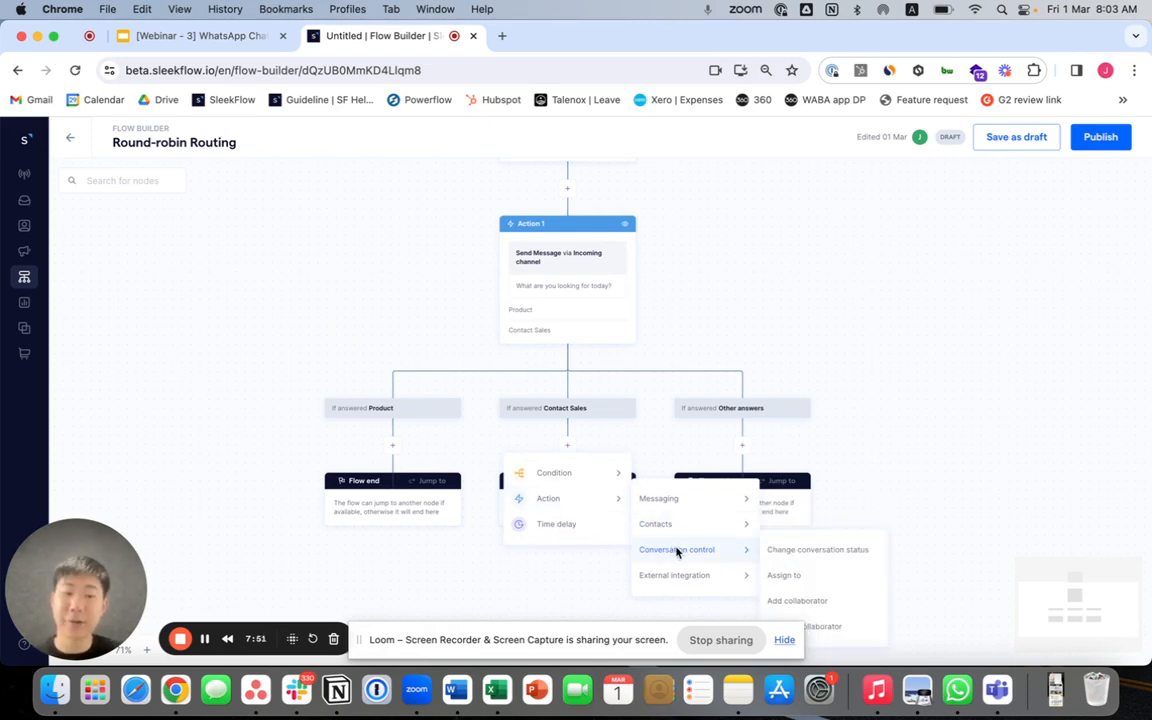
{"action": "left_click", "coordinate": [786, 578]}
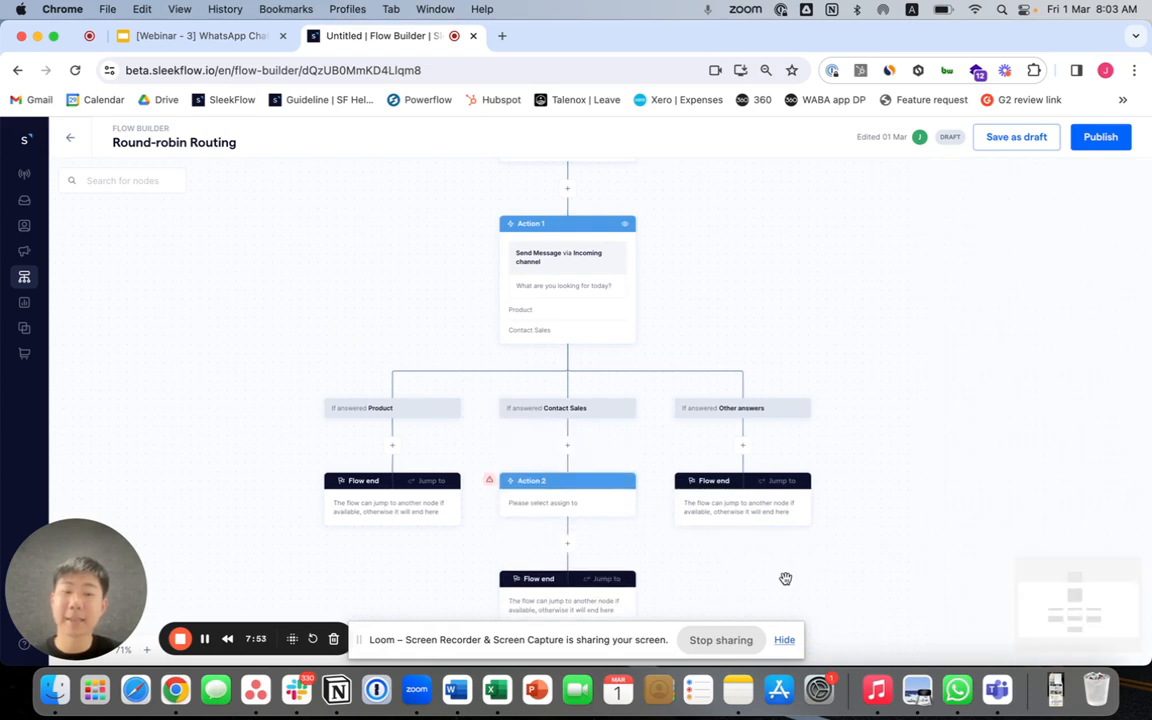
{"action": "left_click", "coordinate": [600, 496]}
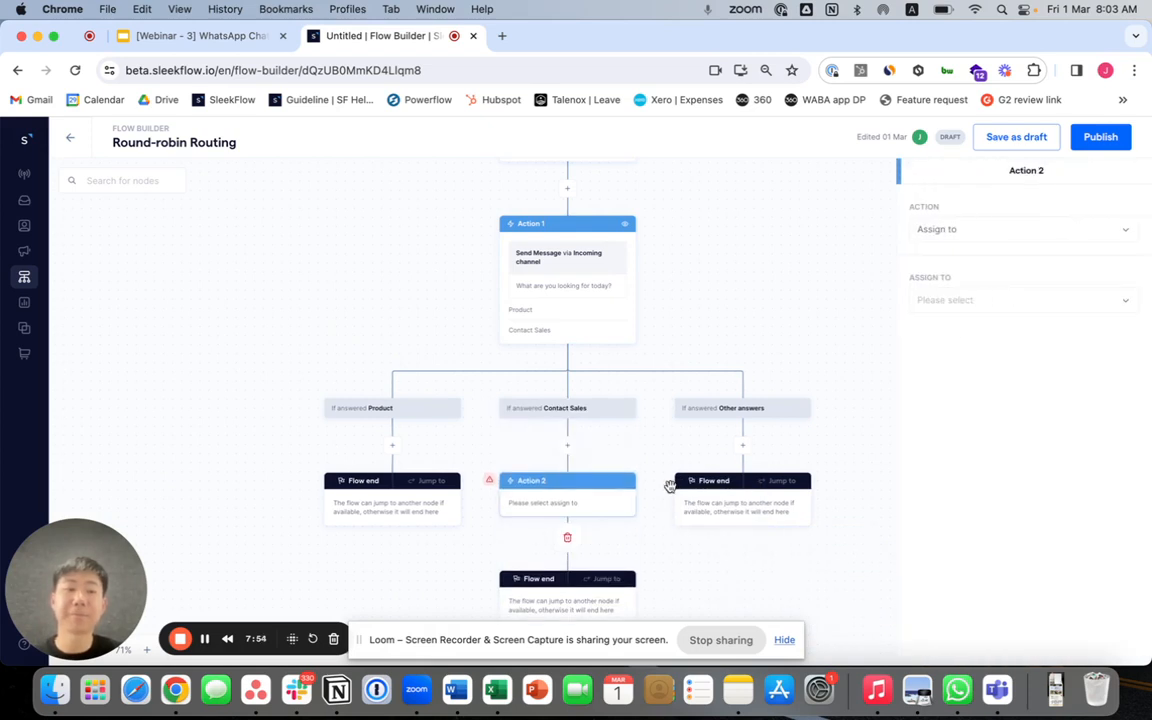
Step: Set the Contact Sales action to assign conversations by queue
{"action": "left_click", "coordinate": [952, 300]}
{"action": "left_click", "coordinate": [964, 360]}
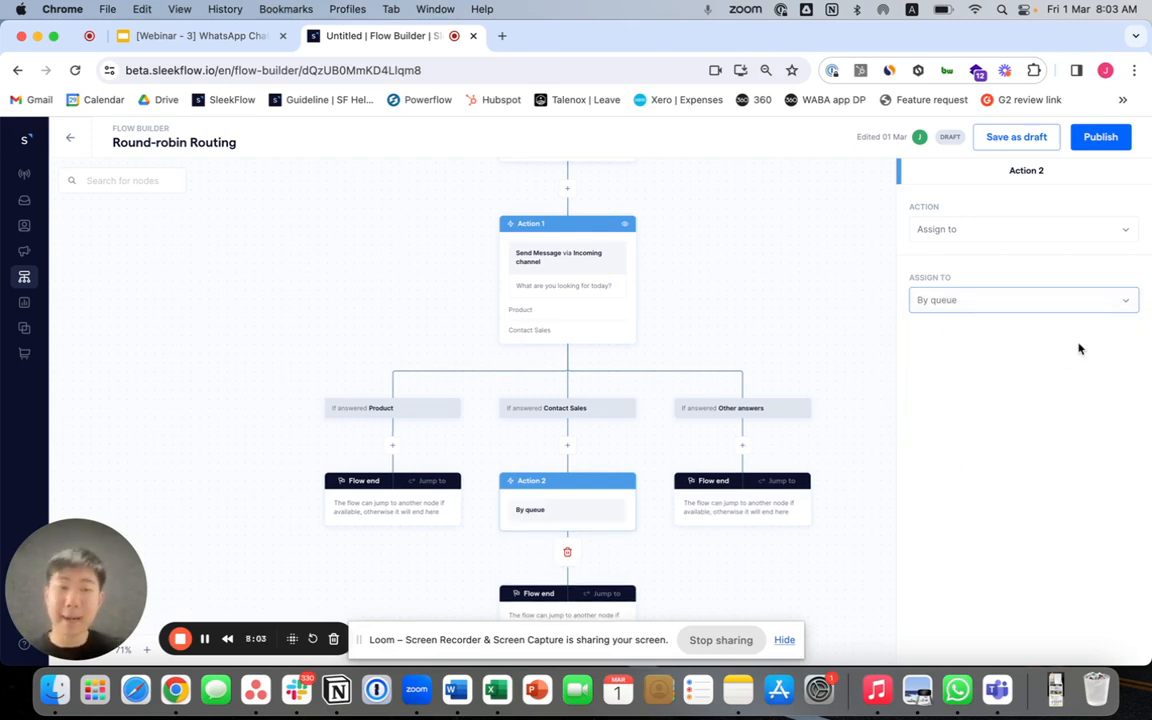
Step: Set the Contact Sales action to assign to the specific team BR sales, with By queue as the assign logic
{"action": "left_click", "coordinate": [1046, 308]}
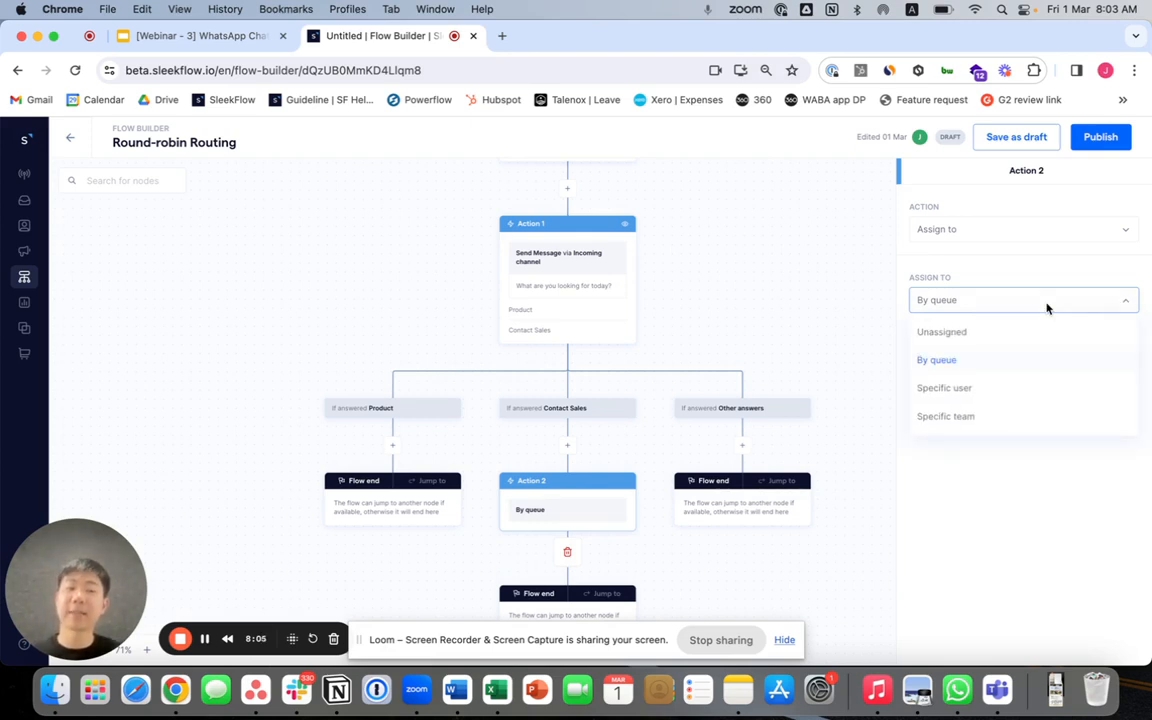
{"action": "left_click", "coordinate": [958, 420]}
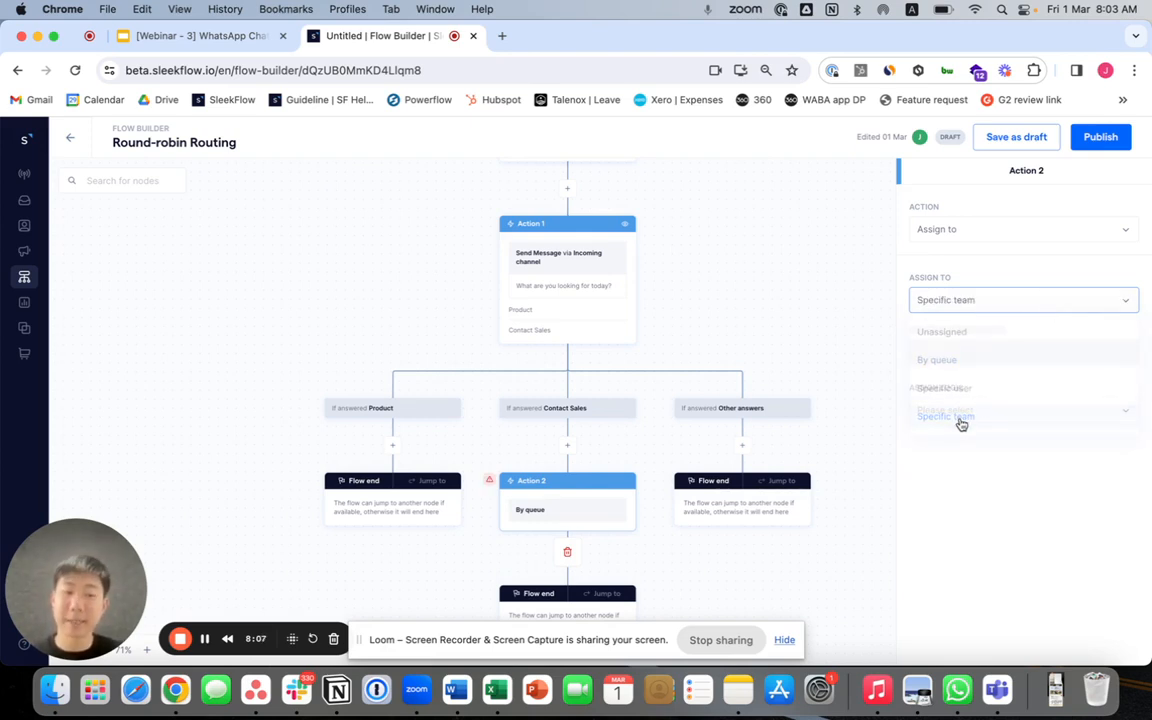
{"action": "left_click", "coordinate": [993, 391]}
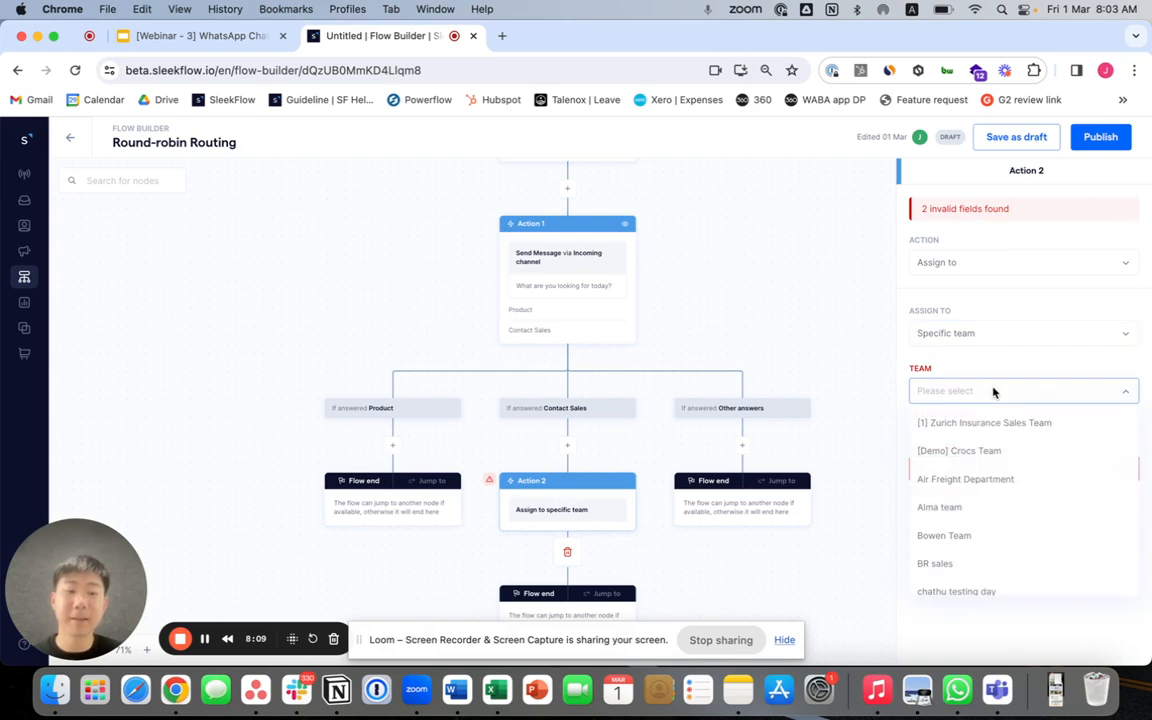
{"action": "left_click", "coordinate": [965, 564]}
{"action": "left_click", "coordinate": [977, 450]}
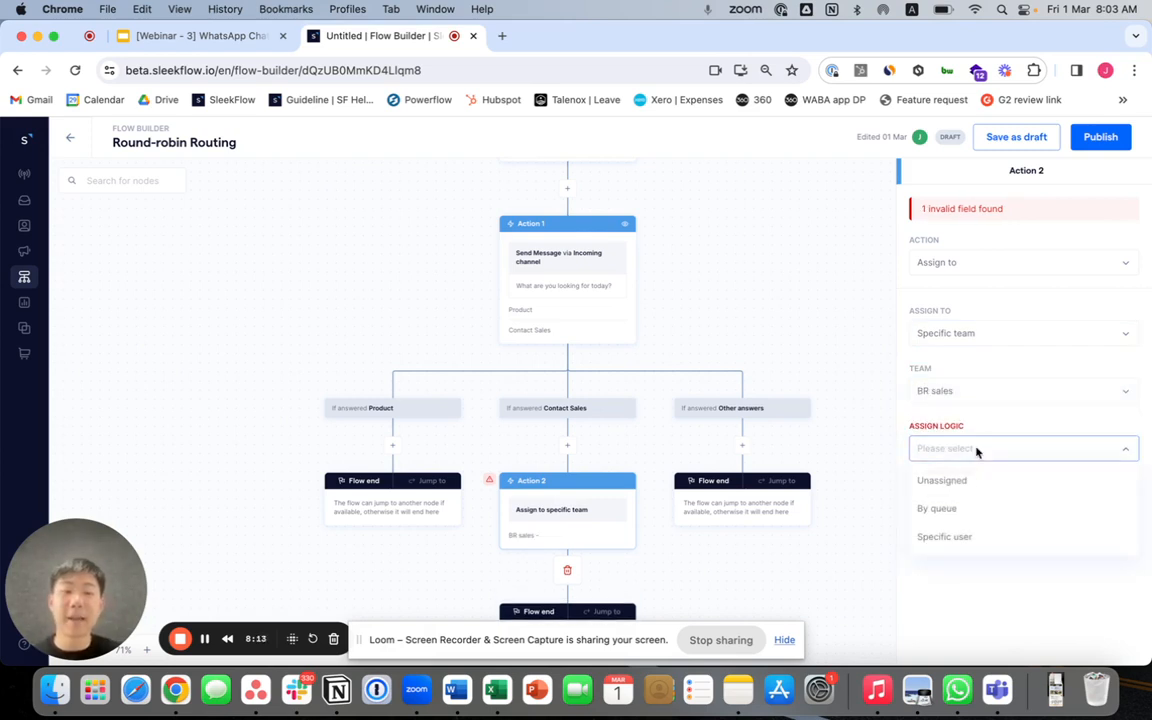
{"action": "left_click", "coordinate": [969, 517]}
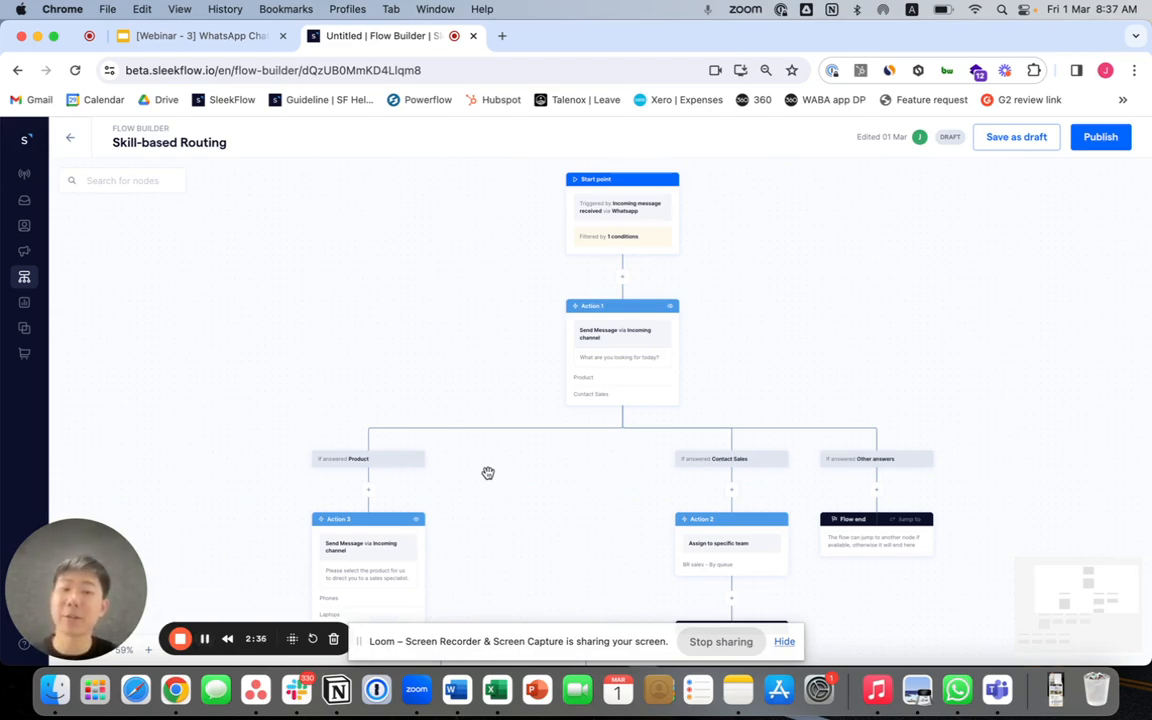
Step: Examine the Skill-based Routing flow from the opening question down to the message in the Product branch
{"action": "scroll", "coordinate": [488, 472], "scroll_direction": "up", "scroll_amount": 5}
{"action": "scroll", "coordinate": [571, 440], "scroll_direction": "right", "scroll_amount": 4}
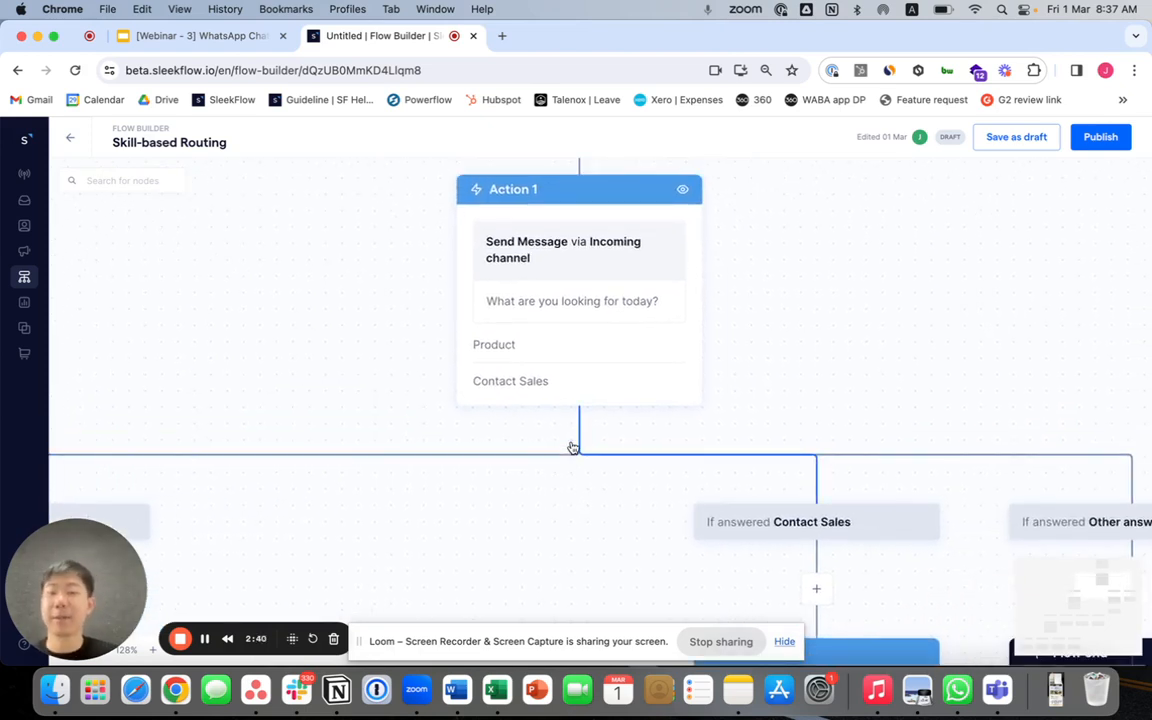
{"action": "scroll", "coordinate": [512, 473], "scroll_direction": "left", "scroll_amount": 6}
{"action": "scroll", "coordinate": [512, 473], "scroll_direction": "down", "scroll_amount": 2}
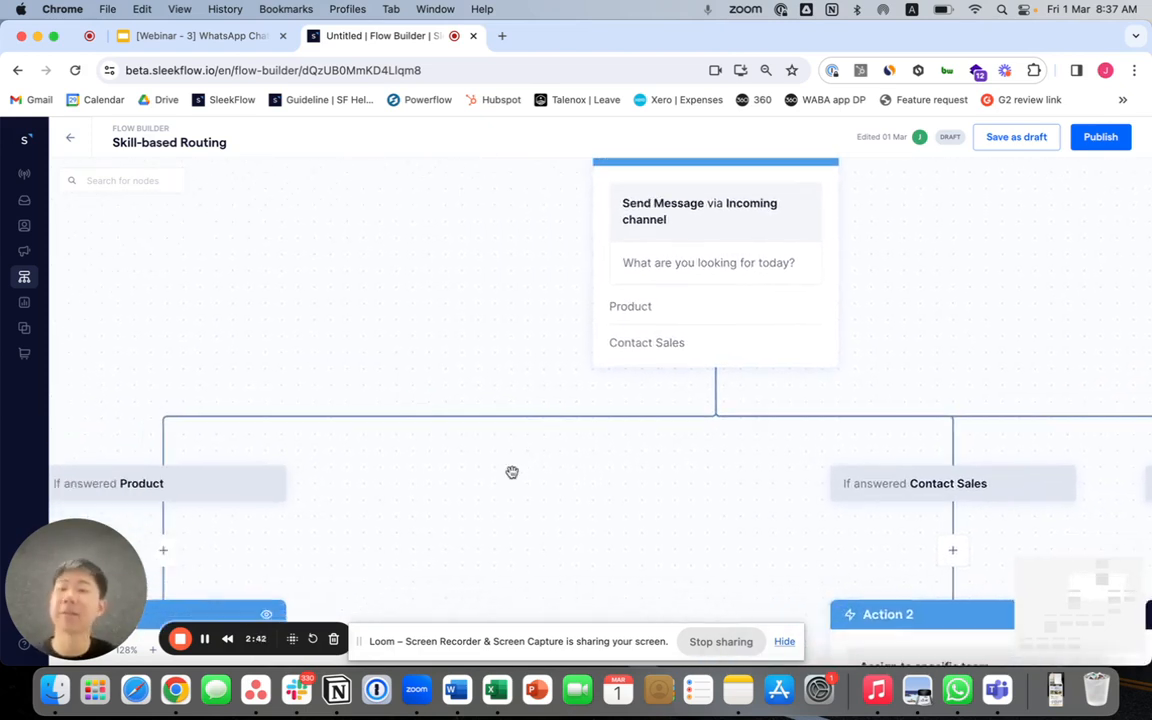
{"action": "scroll", "coordinate": [423, 502], "scroll_direction": "down", "scroll_amount": 3}
{"action": "scroll", "coordinate": [423, 502], "scroll_direction": "left", "scroll_amount": 3}
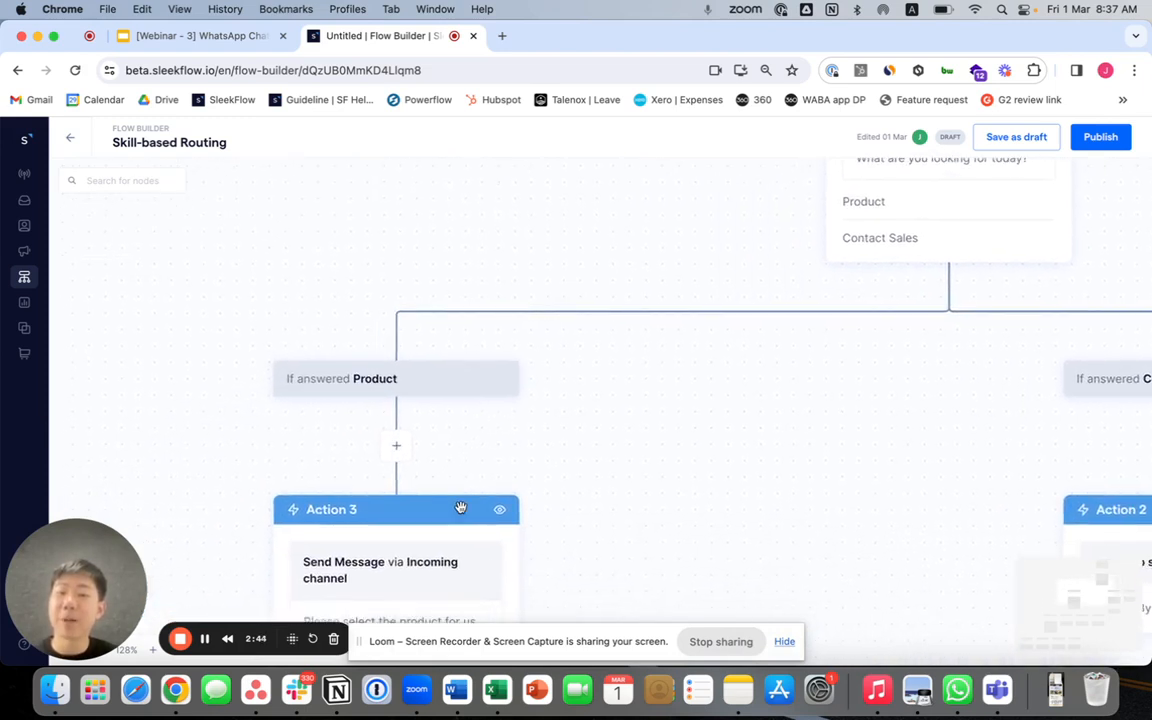
{"action": "scroll", "coordinate": [470, 538], "scroll_direction": "down", "scroll_amount": 4}
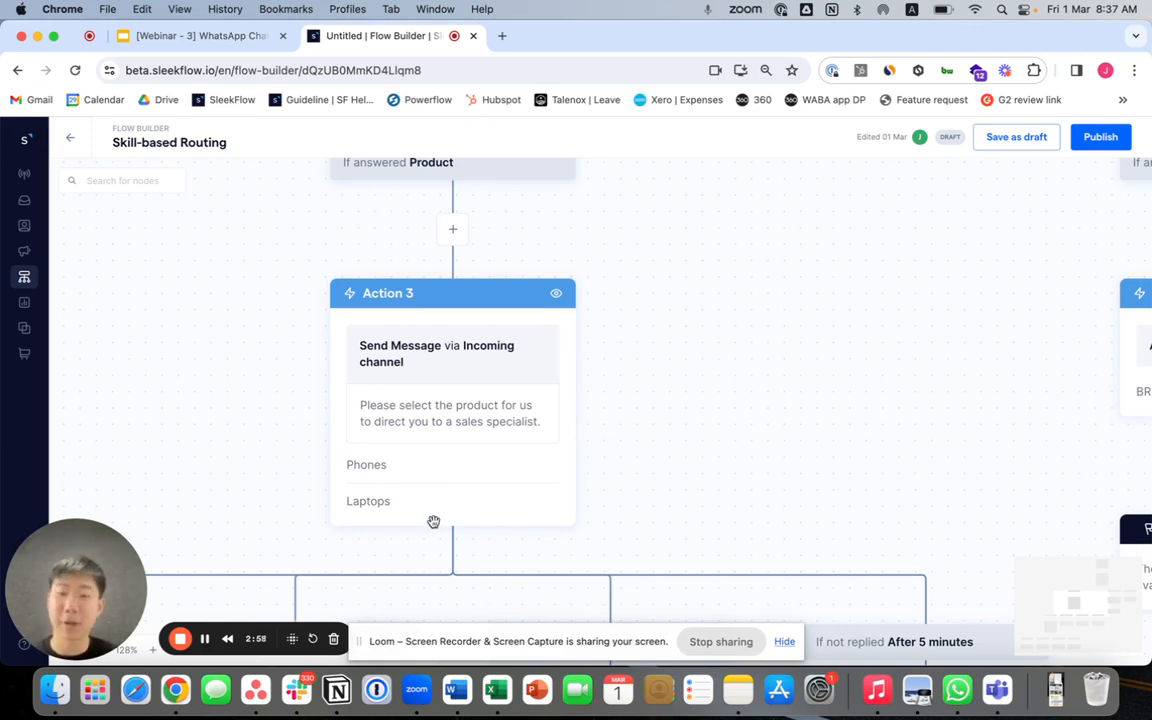
Step: Examine the product selection message's answer branches and the system question sent in the Phones branch
{"action": "scroll", "coordinate": [434, 522], "scroll_direction": "down", "scroll_amount": 3}
{"action": "scroll", "coordinate": [434, 522], "scroll_direction": "left", "scroll_amount": 3}
{"action": "scroll", "coordinate": [352, 519], "scroll_direction": "down", "scroll_amount": 4}
{"action": "scroll", "coordinate": [352, 519], "scroll_direction": "left", "scroll_amount": 6}
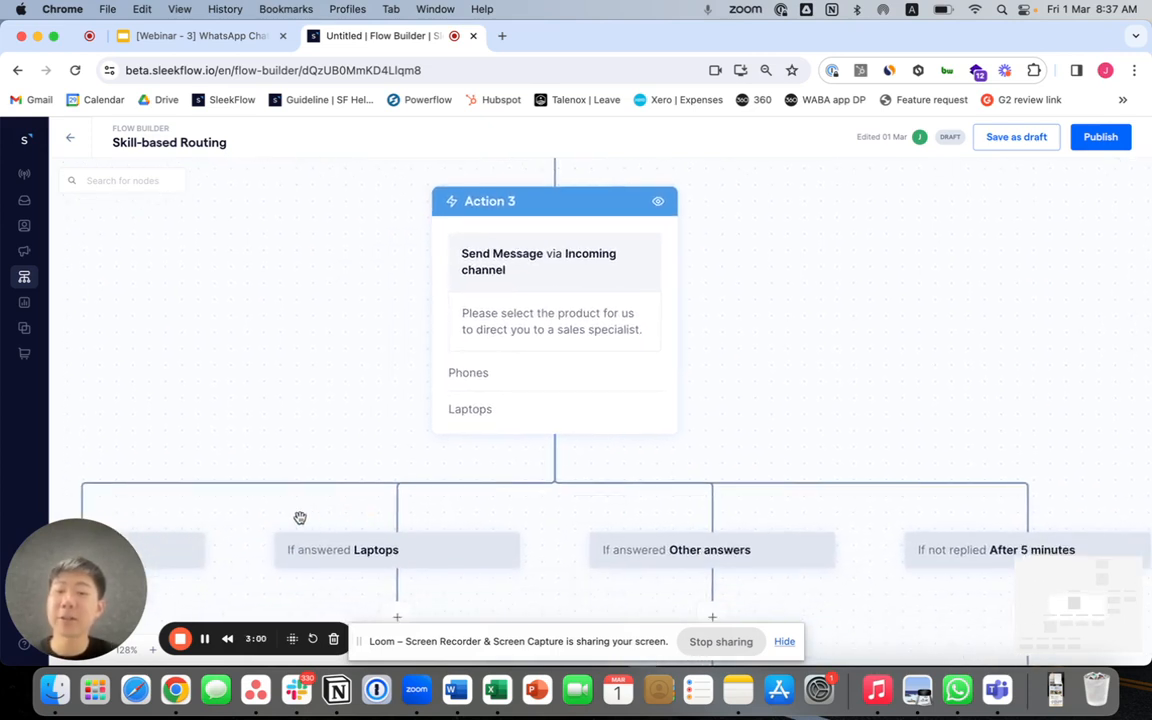
{"action": "scroll", "coordinate": [322, 545], "scroll_direction": "down", "scroll_amount": 5}
{"action": "scroll", "coordinate": [322, 545], "scroll_direction": "left", "scroll_amount": 1}
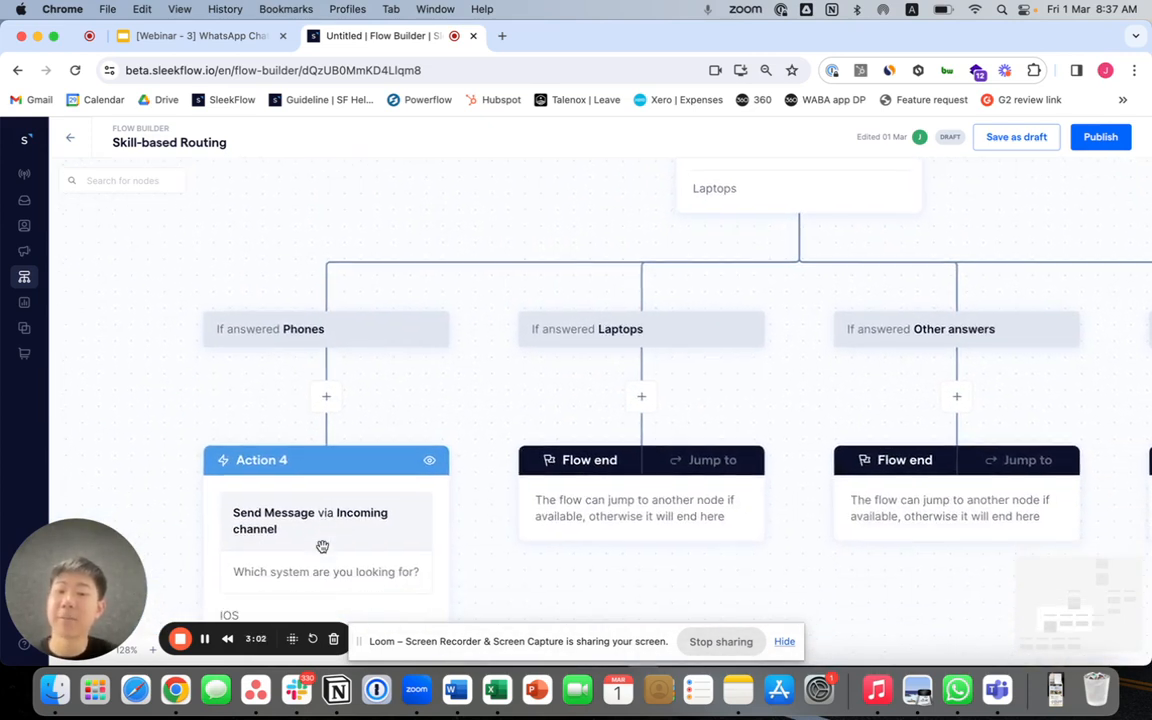
{"action": "scroll", "coordinate": [352, 576], "scroll_direction": "down", "scroll_amount": 1}
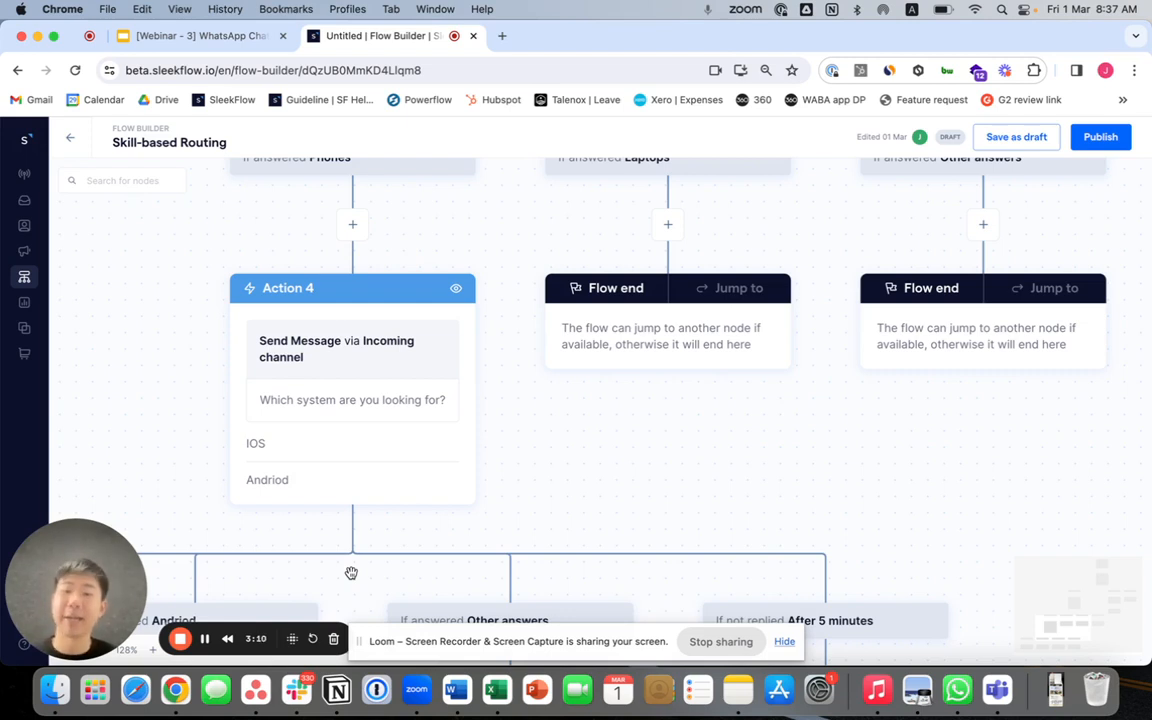
{"action": "scroll", "coordinate": [378, 527], "scroll_direction": "down", "scroll_amount": 3}
{"action": "scroll", "coordinate": [378, 527], "scroll_direction": "left", "scroll_amount": 2}
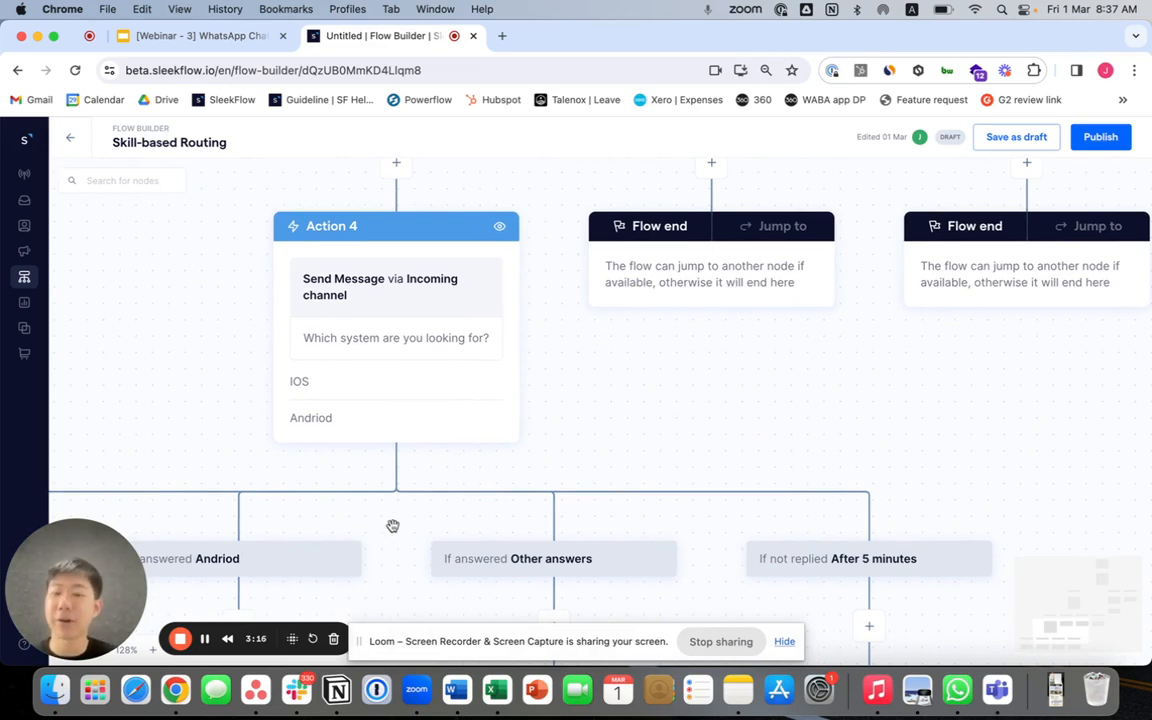
Step: Add an Assign to action under the IOS answer of the system question
{"action": "scroll", "coordinate": [380, 530], "scroll_direction": "down", "scroll_amount": 5}
{"action": "scroll", "coordinate": [380, 530], "scroll_direction": "left", "scroll_amount": 5}
{"action": "scroll", "coordinate": [341, 521], "scroll_direction": "down", "scroll_amount": 4}
{"action": "scroll", "coordinate": [341, 521], "scroll_direction": "left", "scroll_amount": 6}
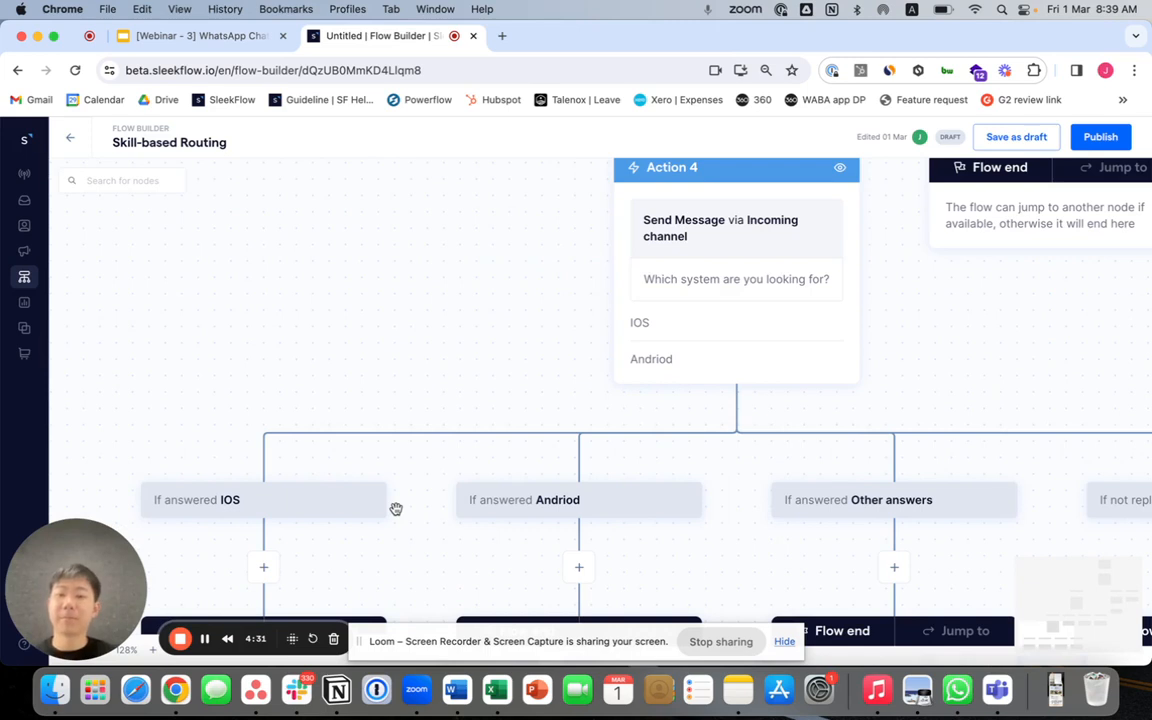
{"action": "scroll", "coordinate": [396, 509], "scroll_direction": "down", "scroll_amount": 2}
{"action": "scroll", "coordinate": [396, 509], "scroll_direction": "left", "scroll_amount": 1}
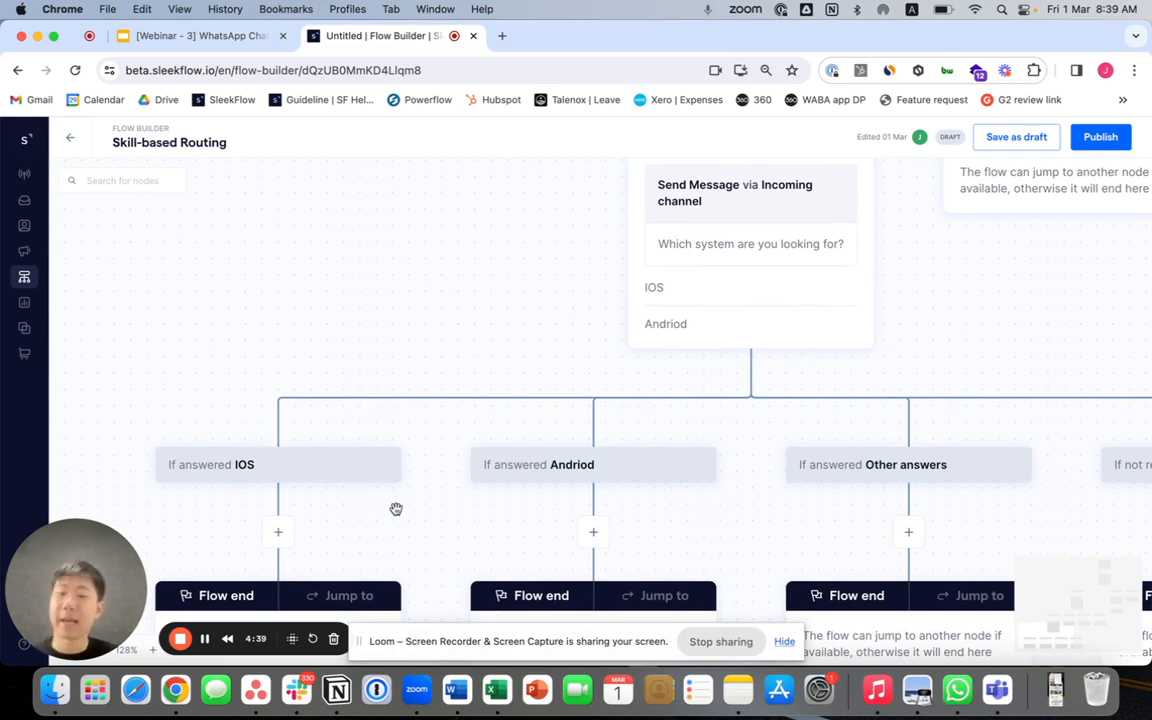
{"action": "scroll", "coordinate": [396, 509], "scroll_direction": "down", "scroll_amount": 3}
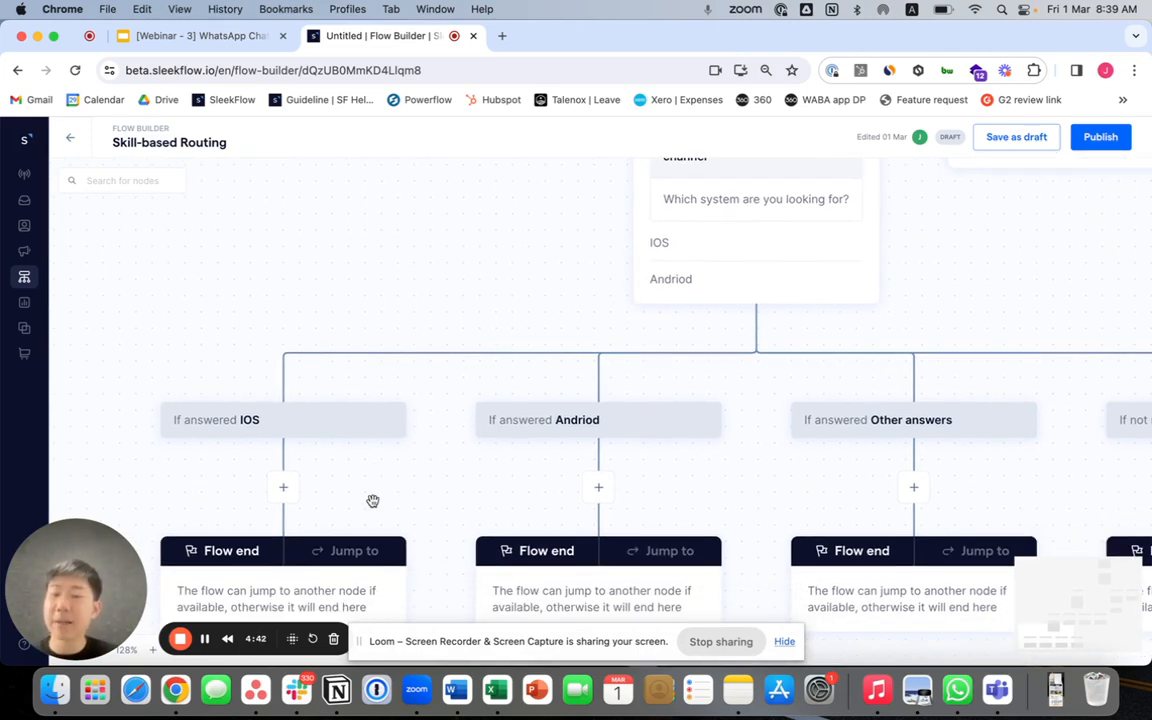
{"action": "scroll", "coordinate": [372, 500], "scroll_direction": "down", "scroll_amount": 3}
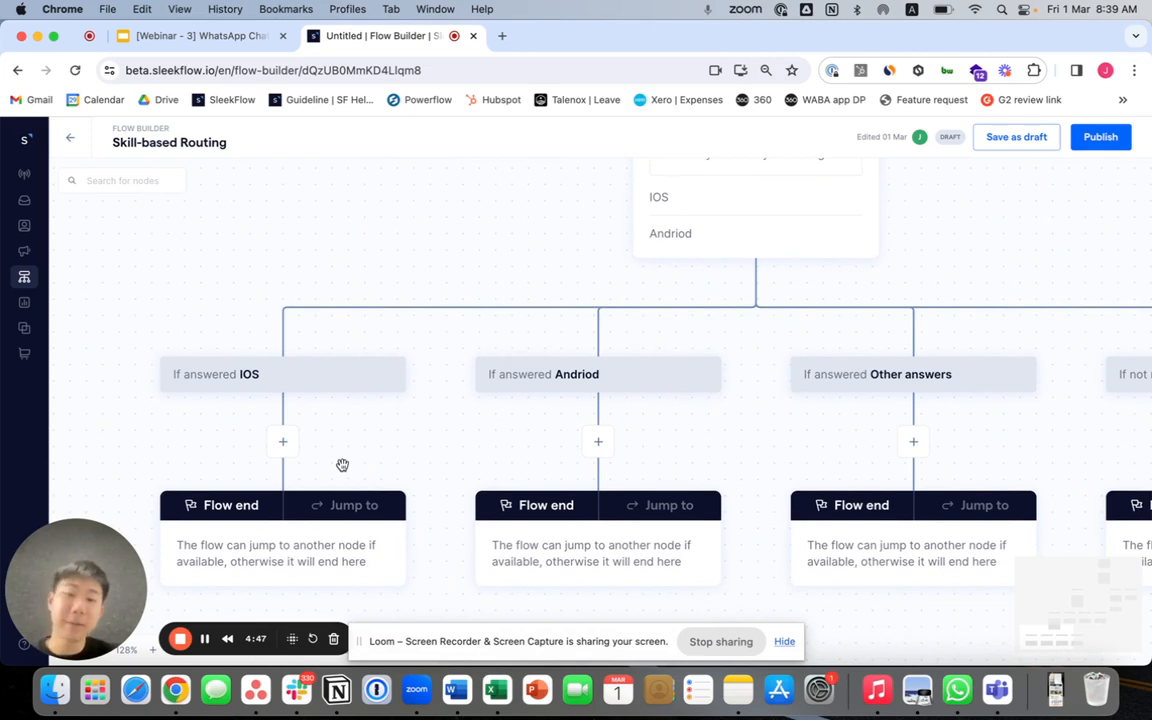
{"action": "left_click", "coordinate": [283, 441]}
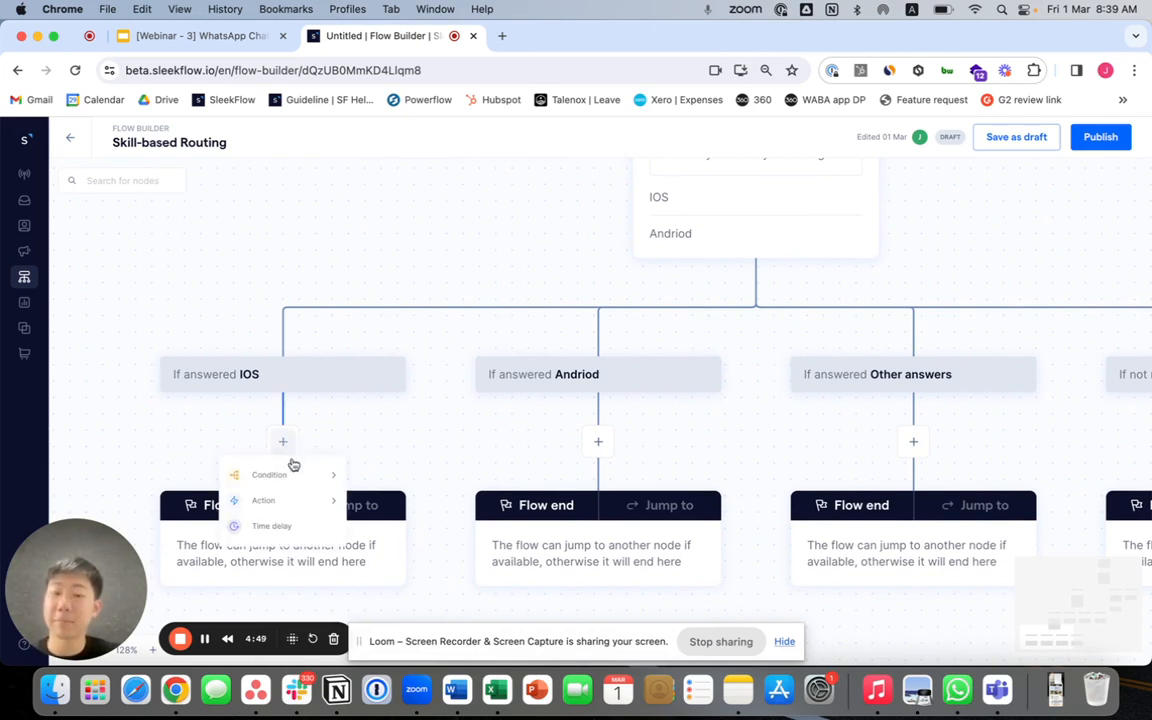
{"action": "mouse_move", "coordinate": [296, 507]}
{"action": "mouse_move", "coordinate": [398, 558]}
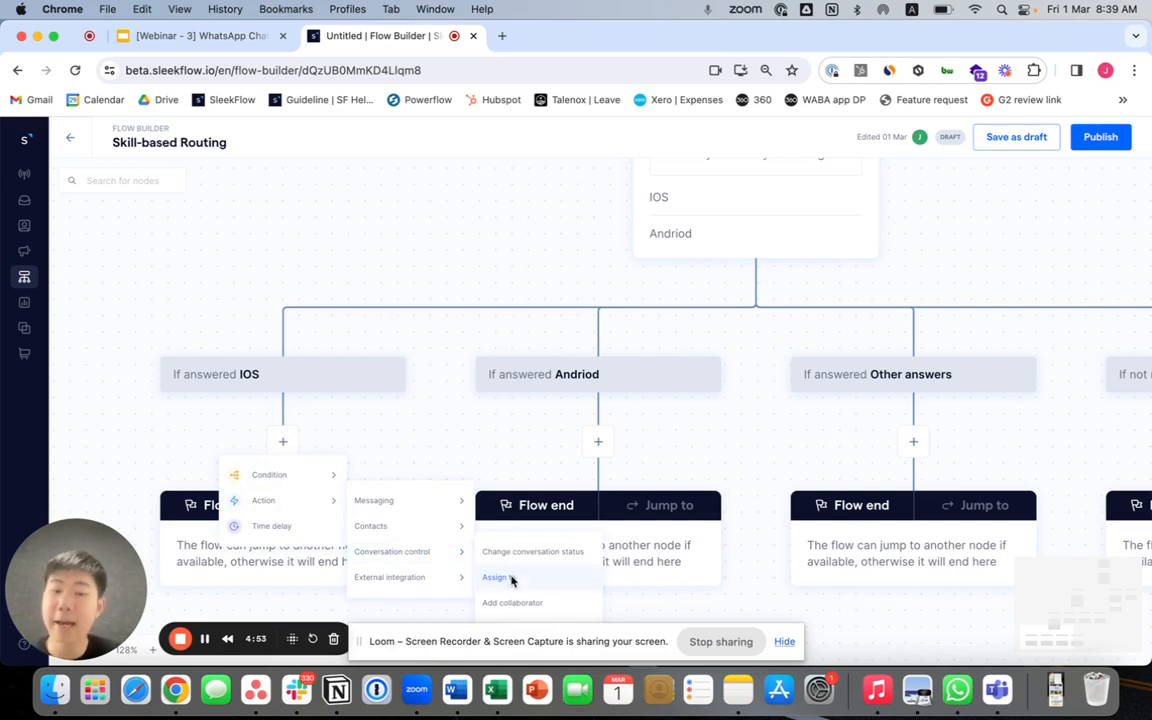
{"action": "left_click", "coordinate": [505, 577]}
Step: Set the IOS action to assign to the specific team BR sales with Specific user logic, and pick a team member
{"action": "left_click", "coordinate": [362, 550]}
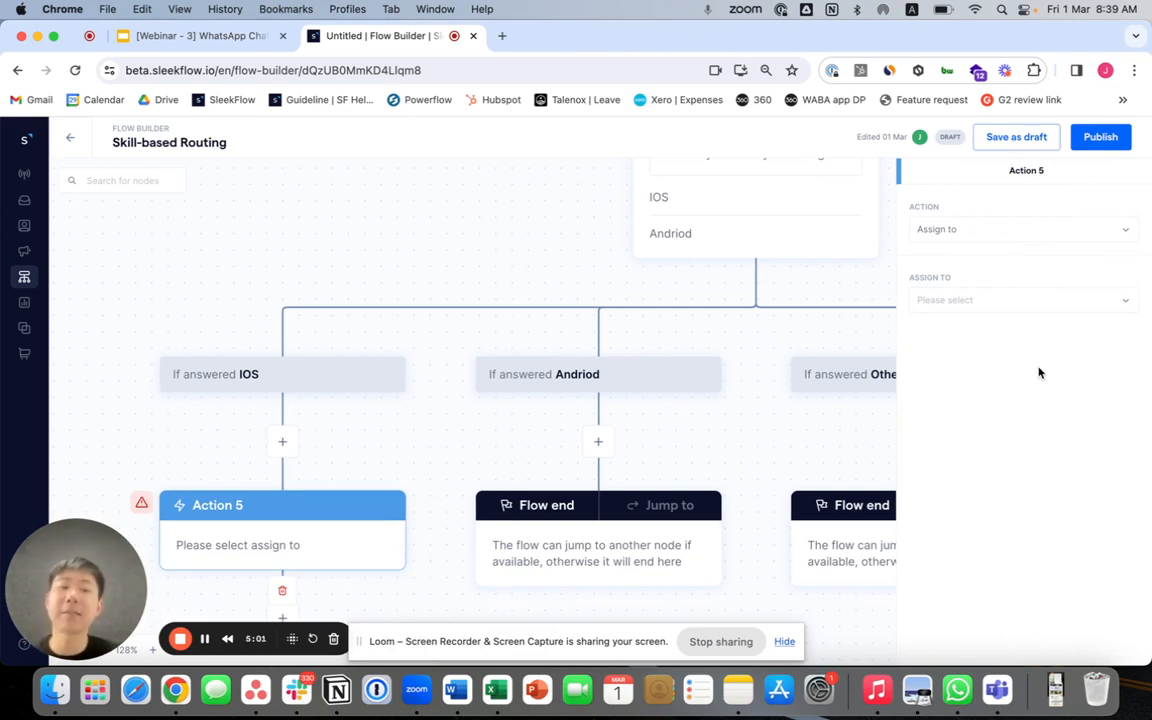
{"action": "left_click", "coordinate": [1013, 304]}
{"action": "left_click", "coordinate": [972, 418]}
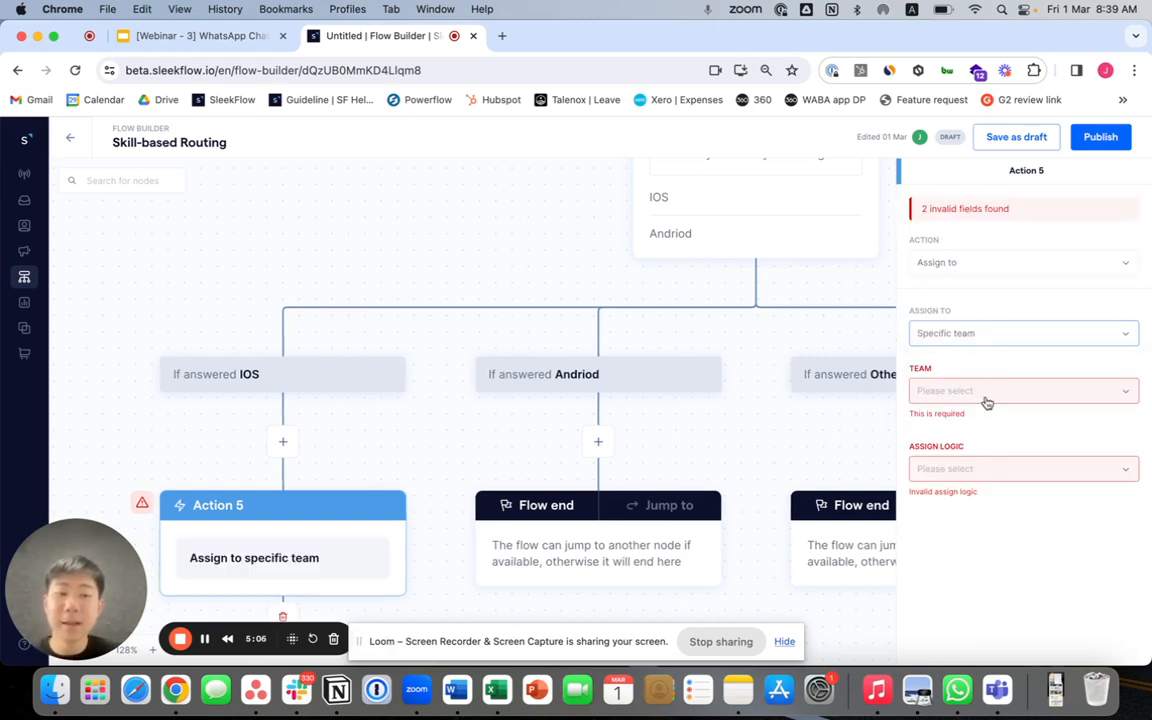
{"action": "left_click", "coordinate": [987, 398]}
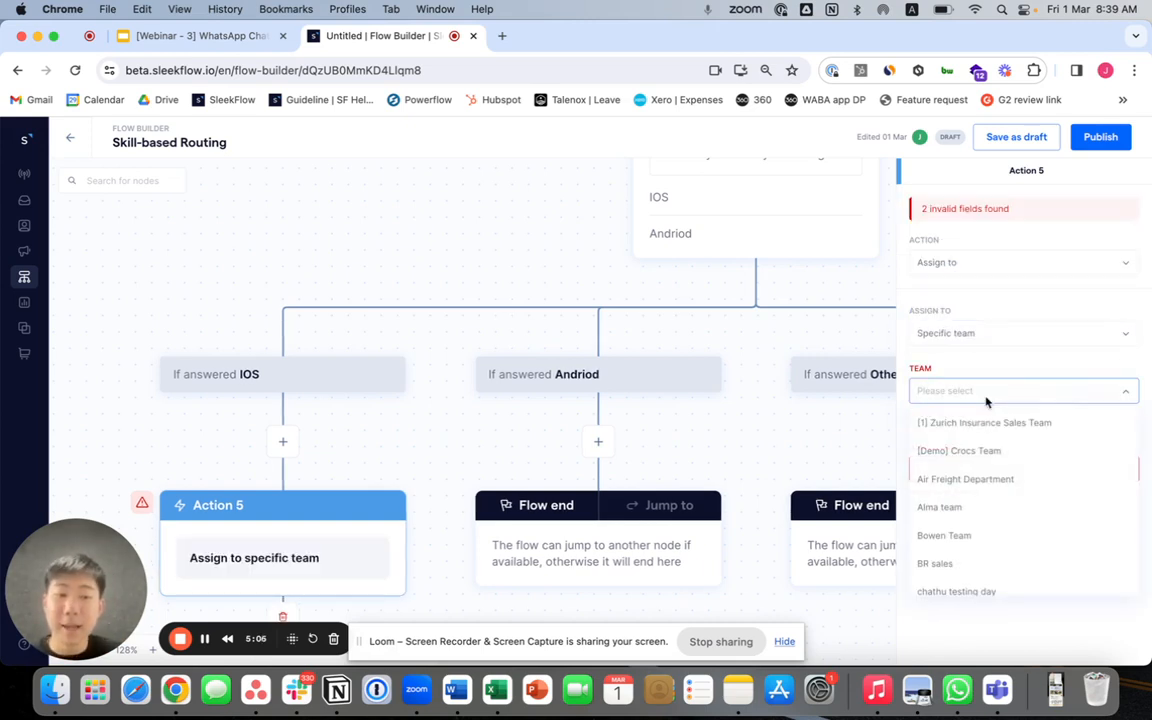
{"action": "left_click", "coordinate": [969, 566]}
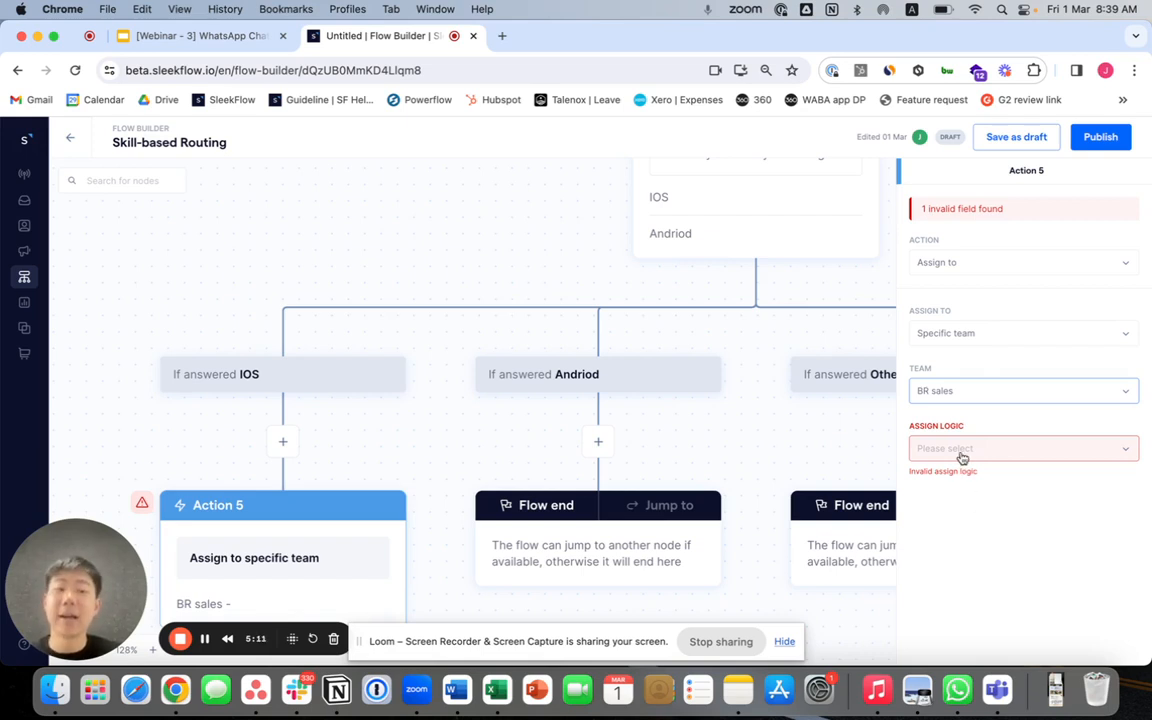
{"action": "left_click", "coordinate": [996, 456]}
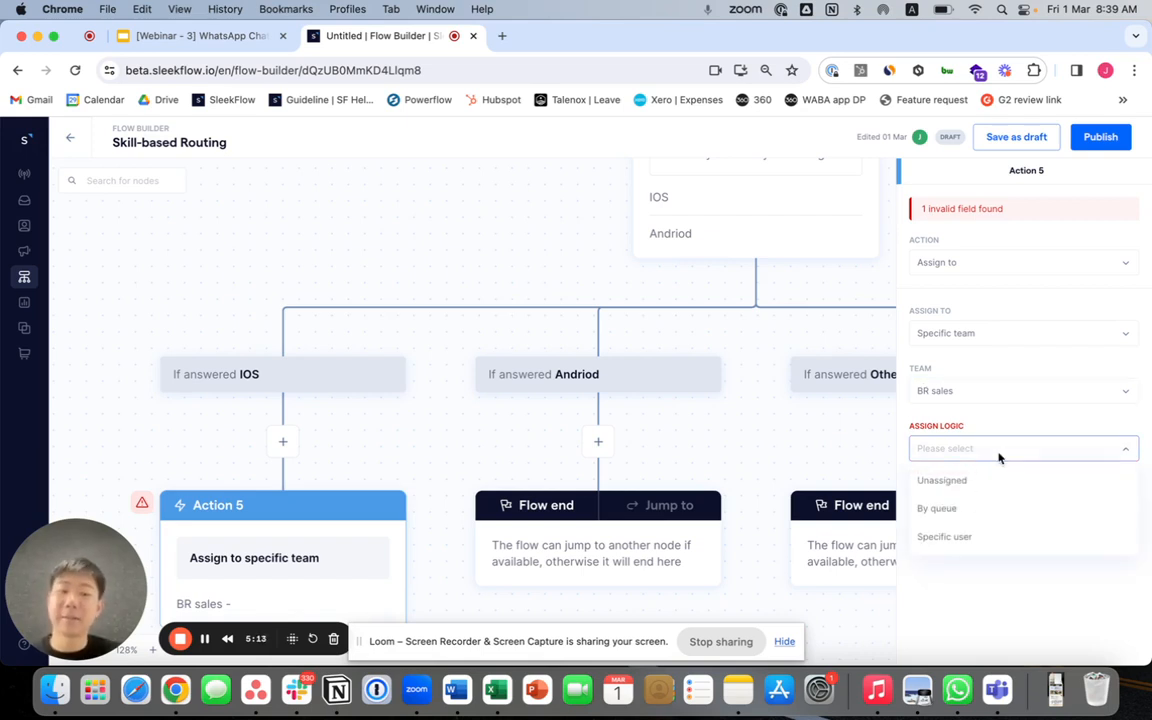
{"action": "left_click", "coordinate": [981, 538]}
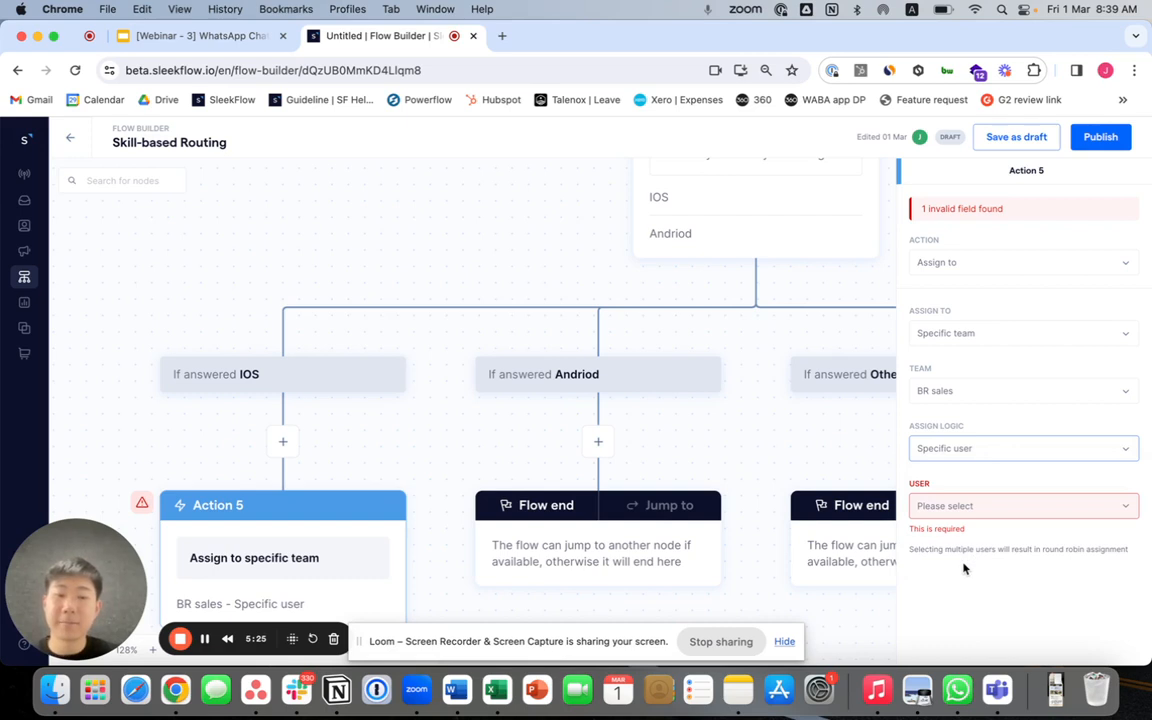
{"action": "left_click", "coordinate": [975, 506]}
{"action": "left_click", "coordinate": [986, 410]}
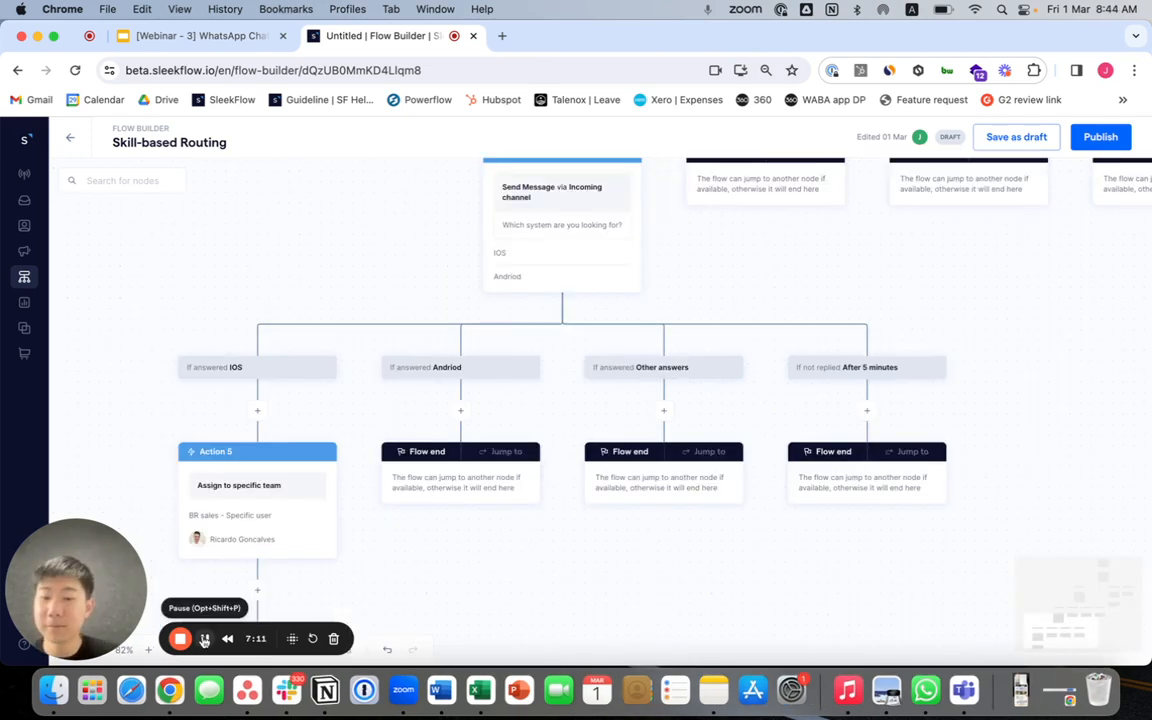
{"action": "left_click", "coordinate": [204, 638]}
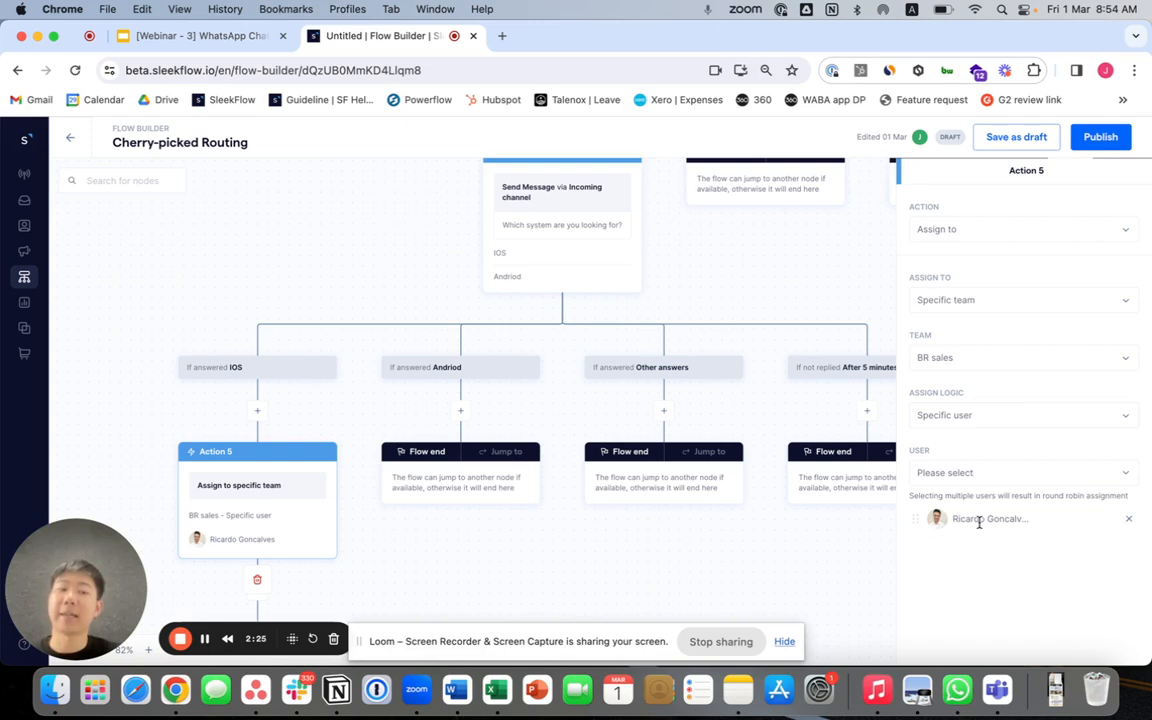
Step: Set the IOS action's BR sales assign logic to Unassigned, and switch its overall Assign to option to Unassigned
{"action": "left_click", "coordinate": [1010, 415]}
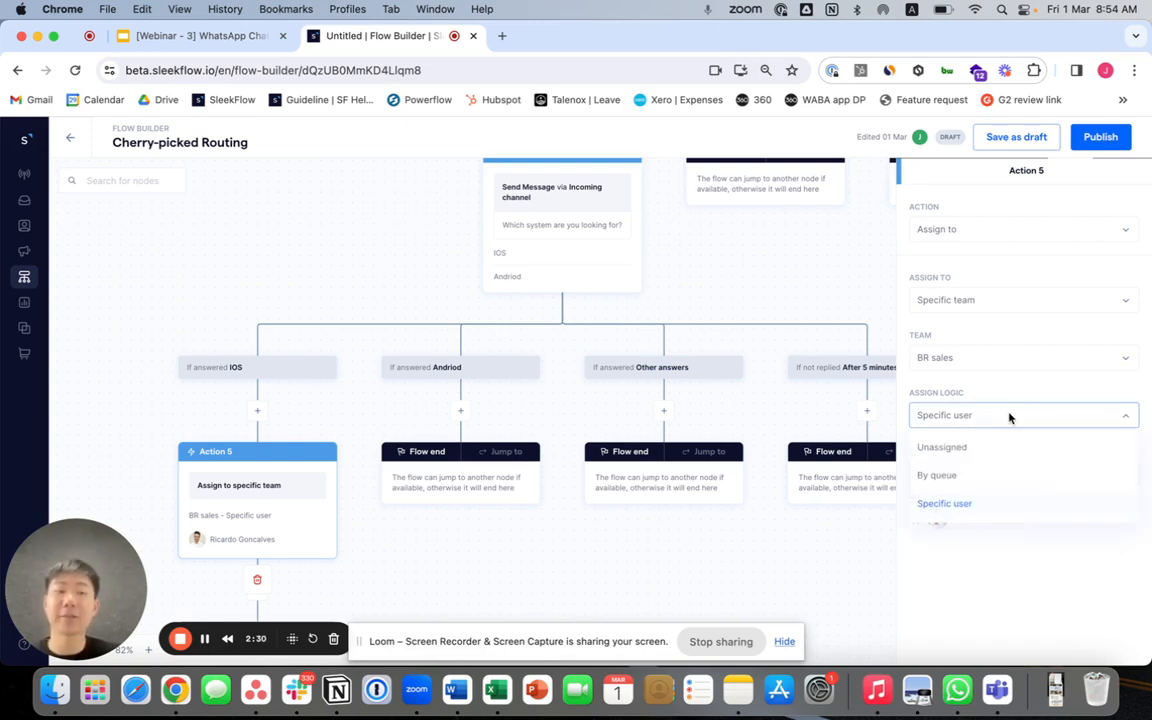
{"action": "left_click", "coordinate": [992, 450]}
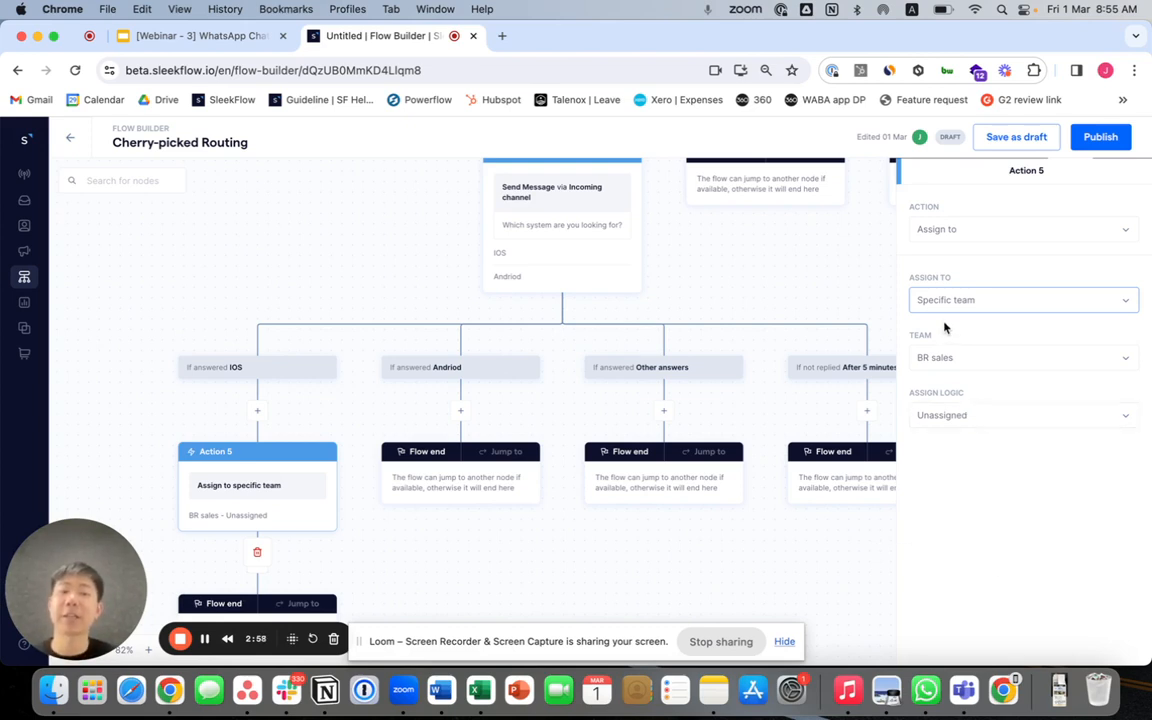
{"action": "left_click", "coordinate": [964, 299]}
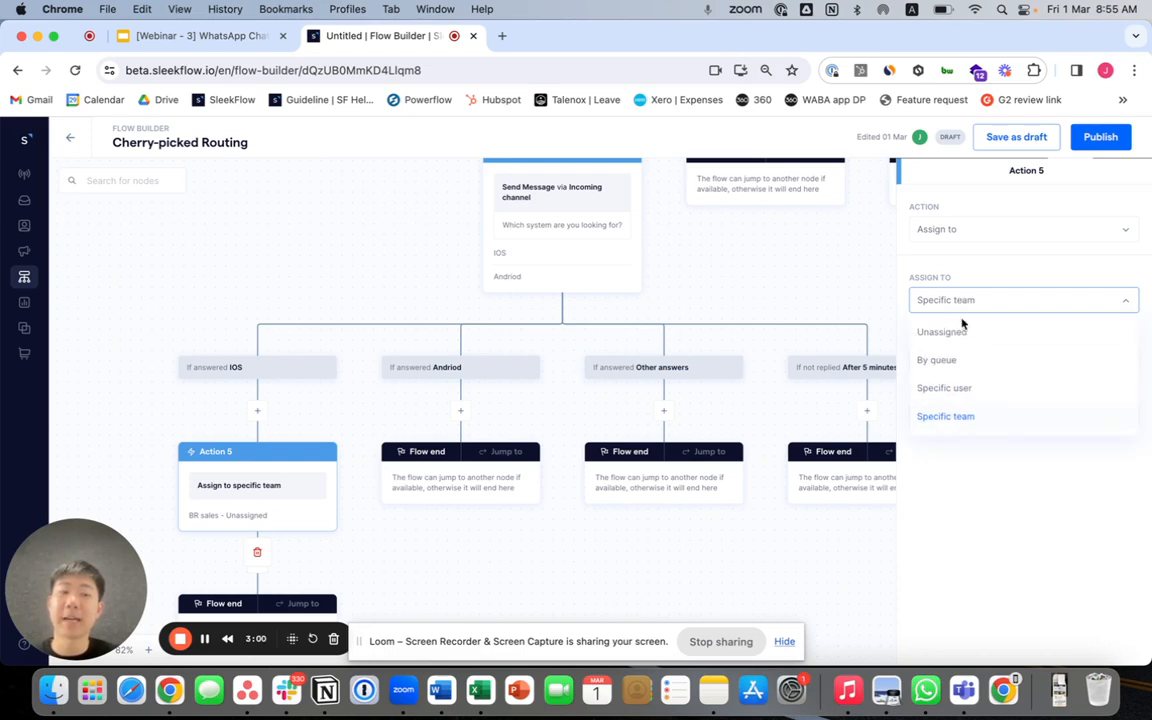
{"action": "left_click", "coordinate": [964, 332]}
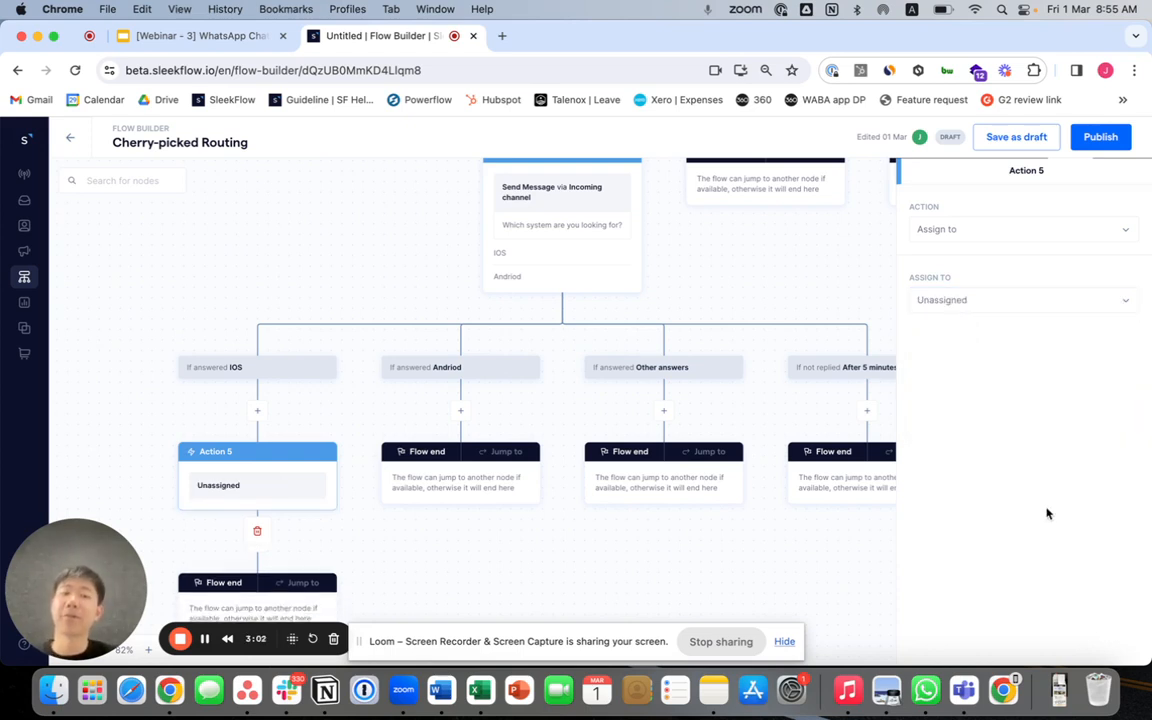